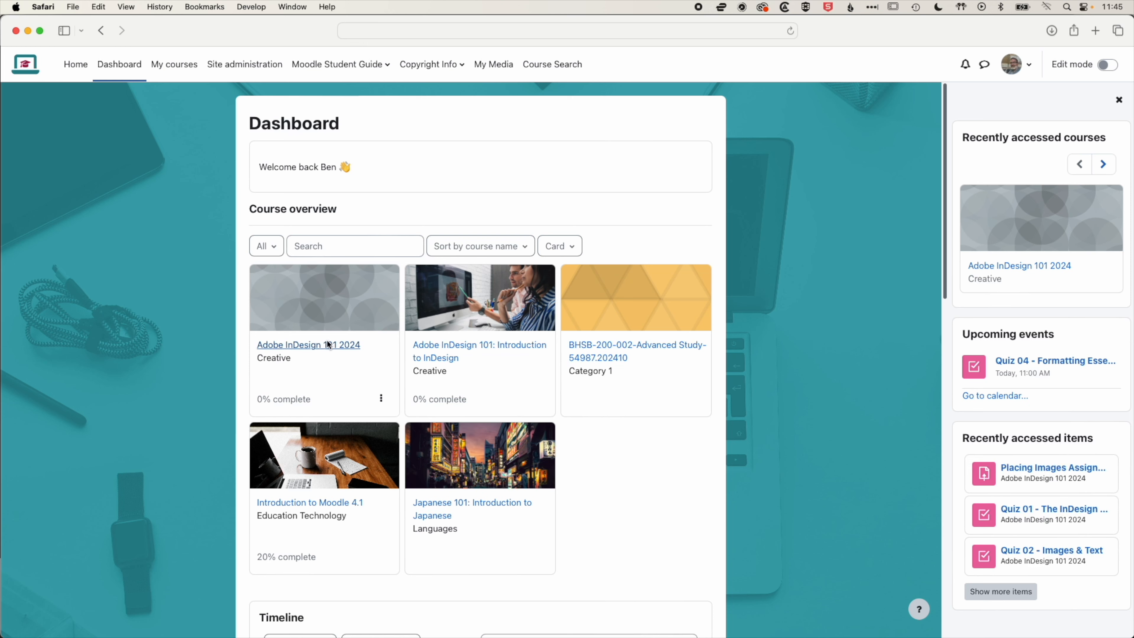
Open the Adobe InDesign 101 2024 course settings, add designer.jpg from Finder as the course image, and save
left_click(304, 345)
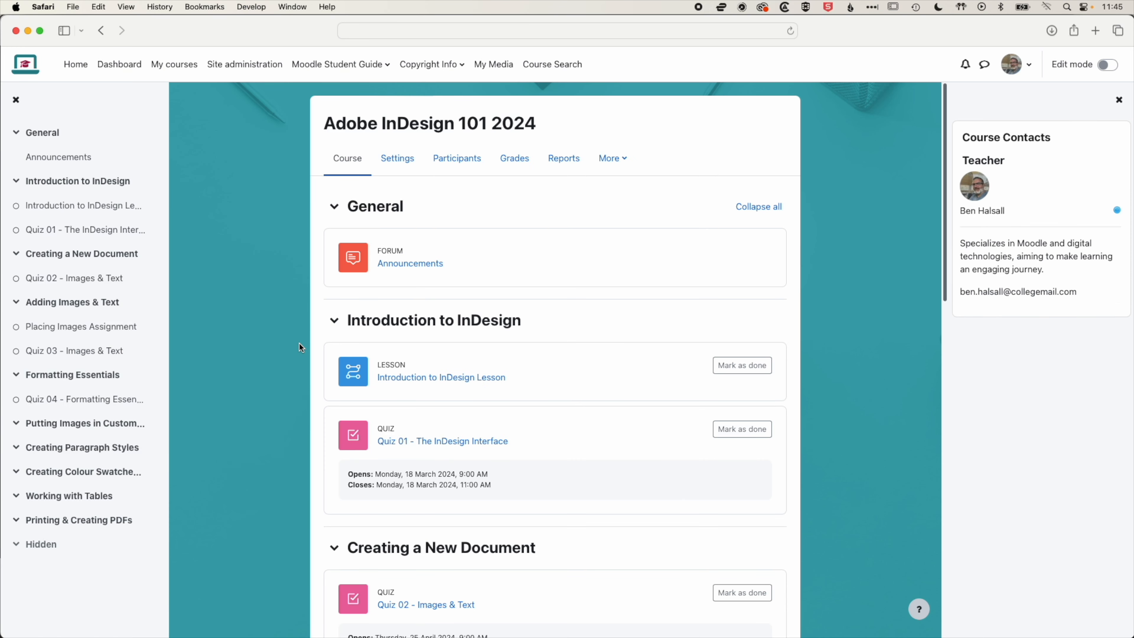
left_click(402, 159)
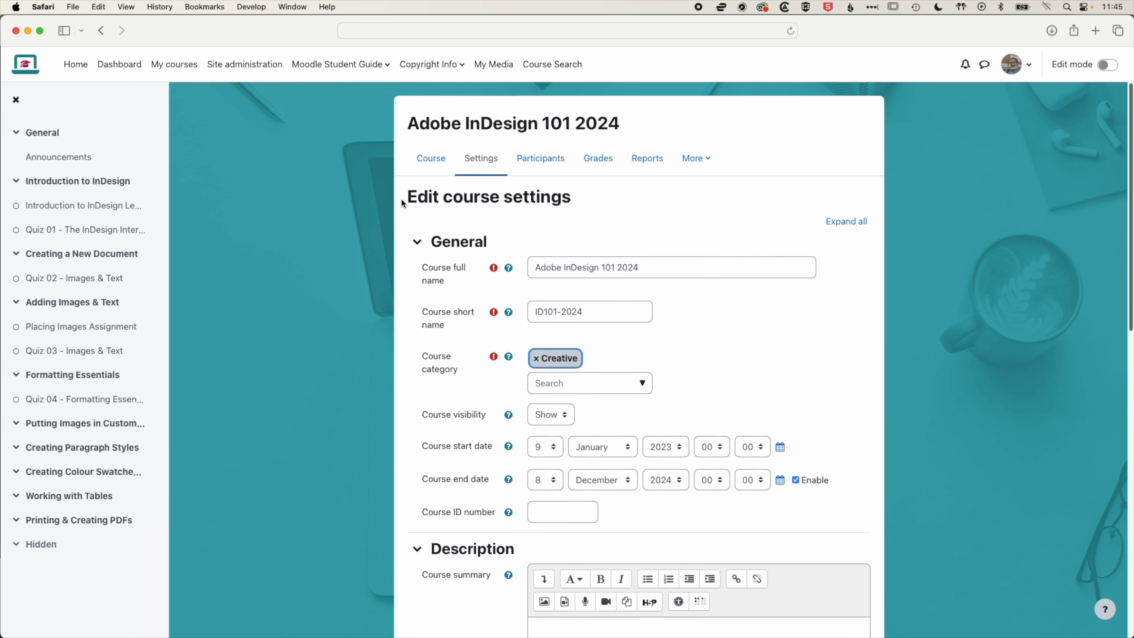
scroll(911, 350, "down", 10)
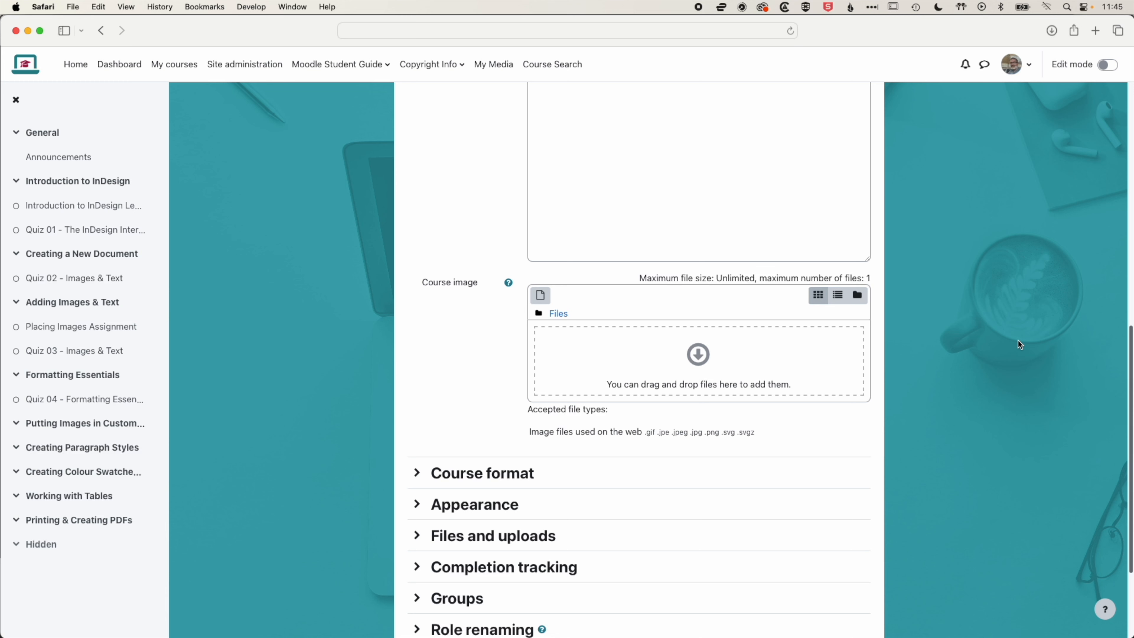
scroll(224, 138, "up", 1)
key("super+Tab")
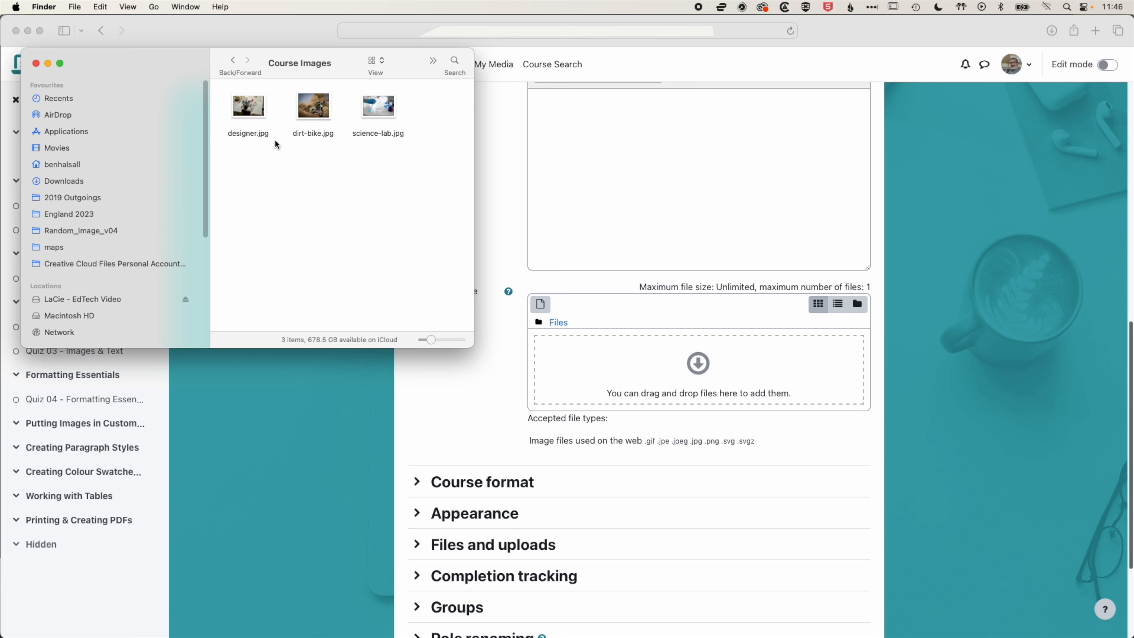
left_click(251, 112)
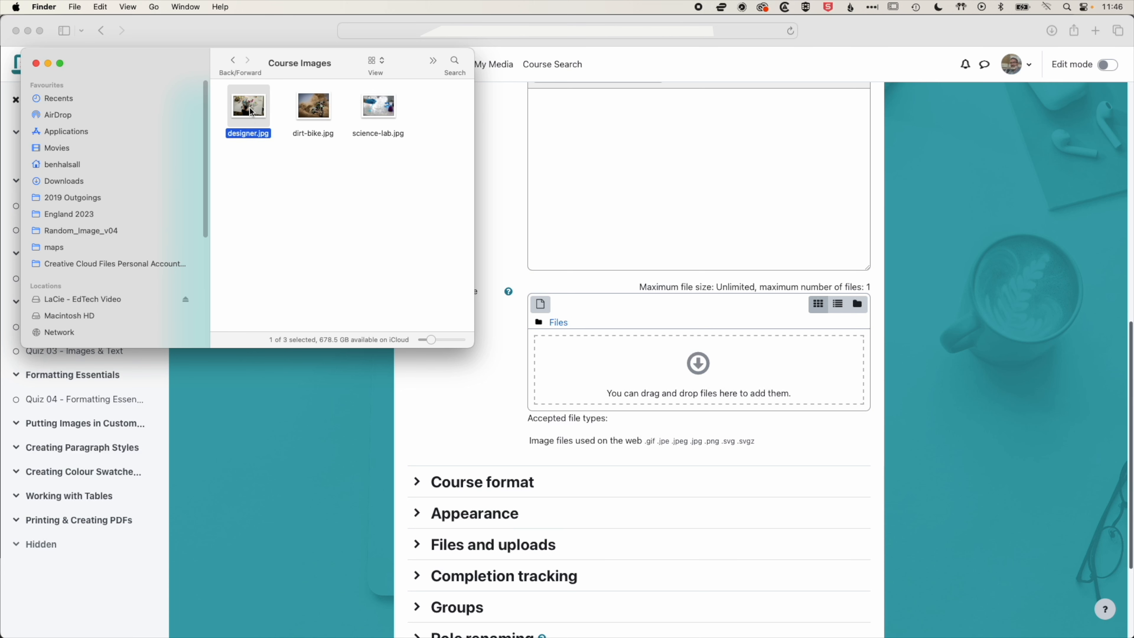
left_click_drag(252, 112, 647, 375)
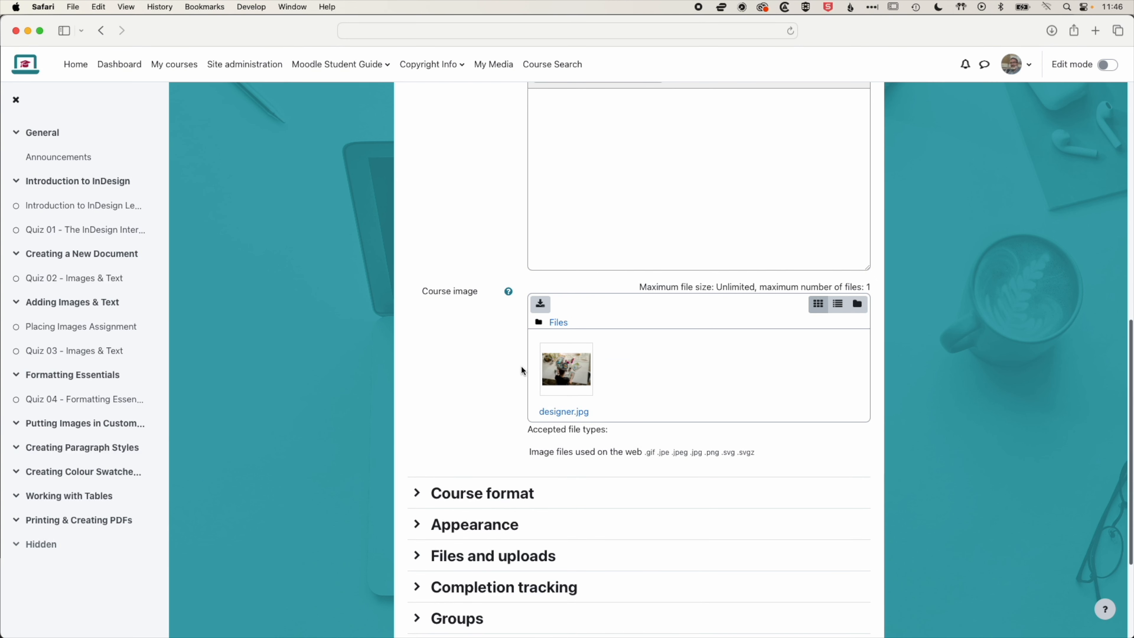
scroll(938, 388, "down", 5)
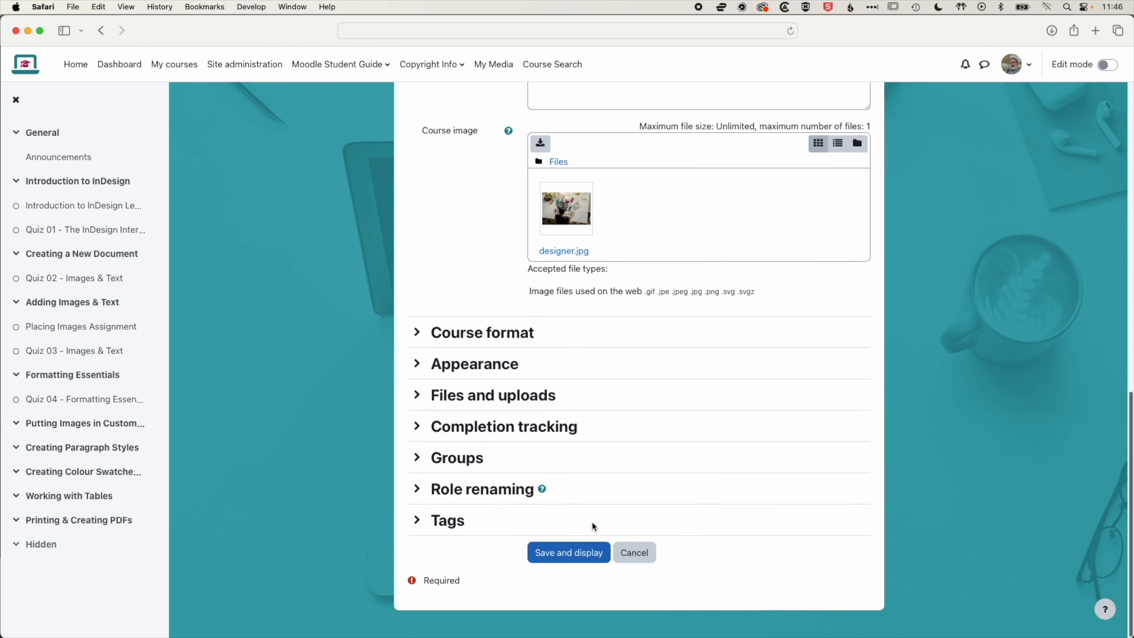
left_click(568, 557)
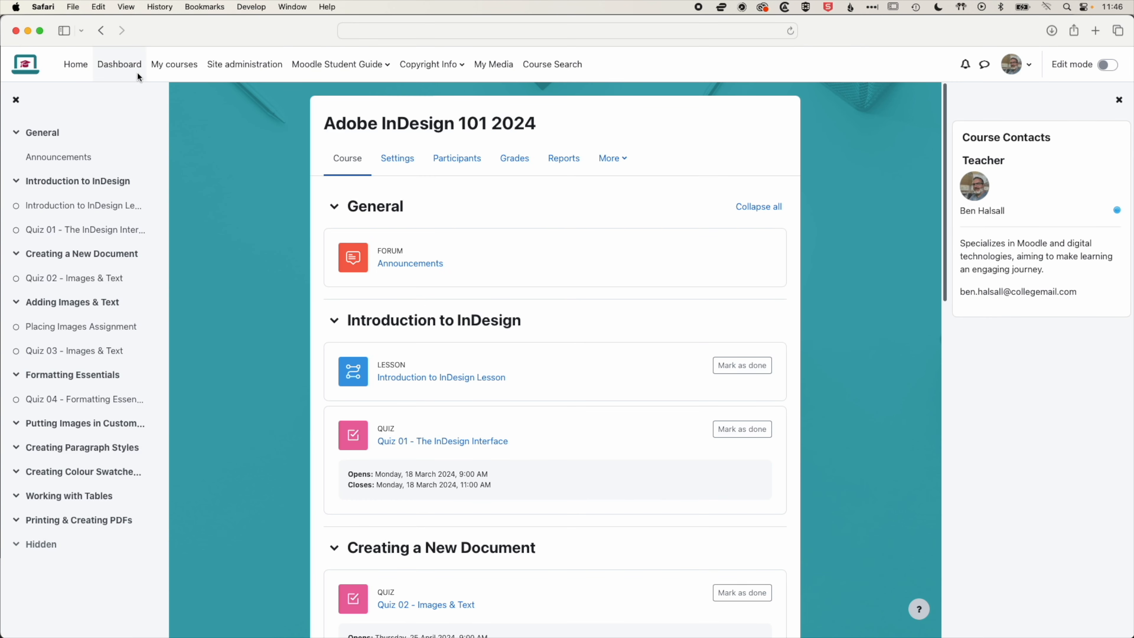
Check the course card on the Dashboard and reopen the Adobe InDesign 101 2024 course
left_click(126, 73)
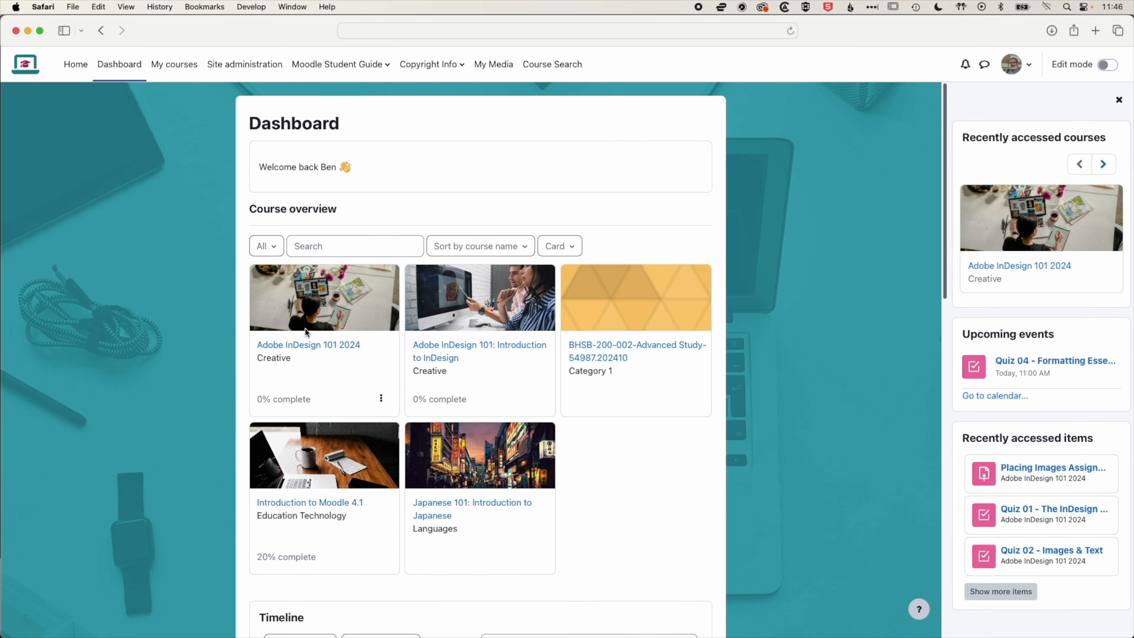
left_click(307, 344)
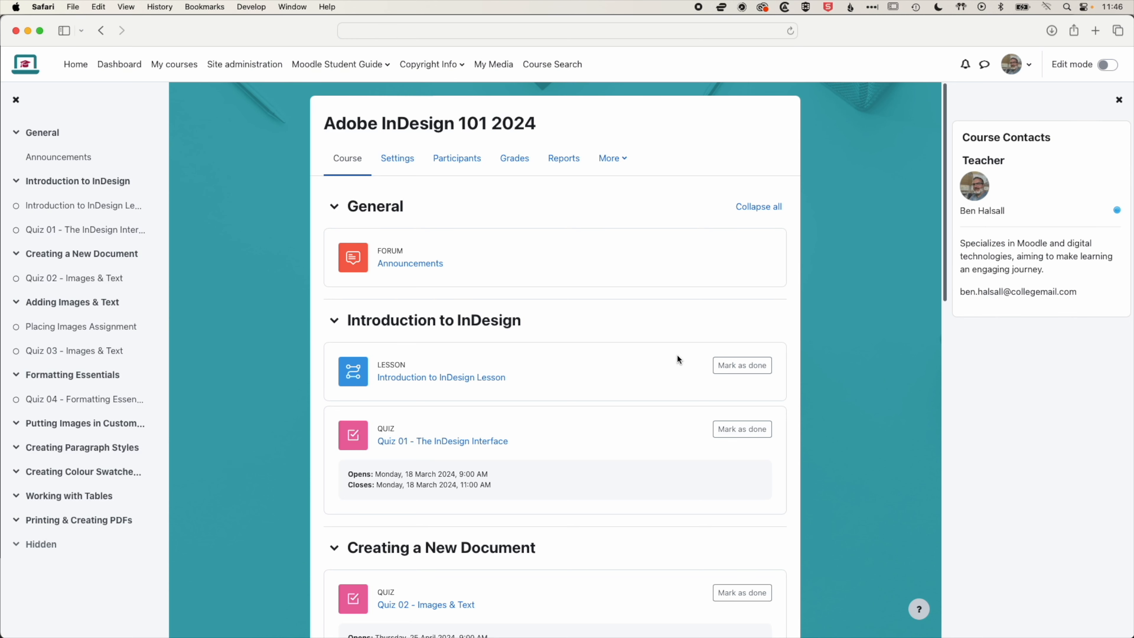
Open the course settings again and delete designer.jpg from the course image area
left_click(391, 152)
scroll(677, 379, "down", 5)
scroll(676, 376, "down", 10)
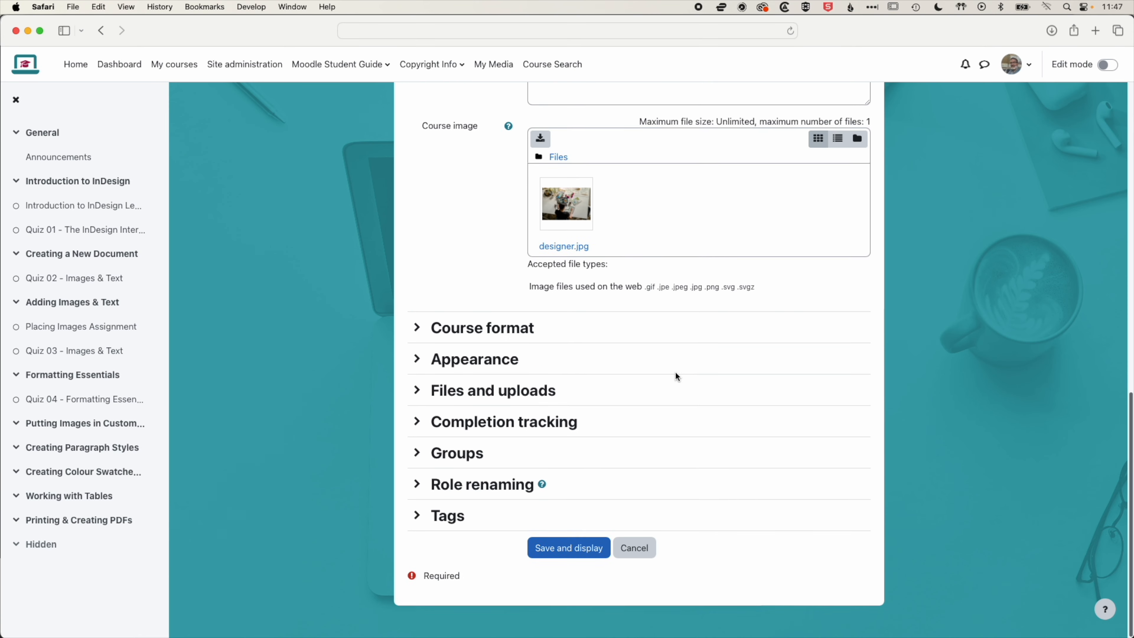
scroll(676, 376, "up", 3)
left_click(567, 286)
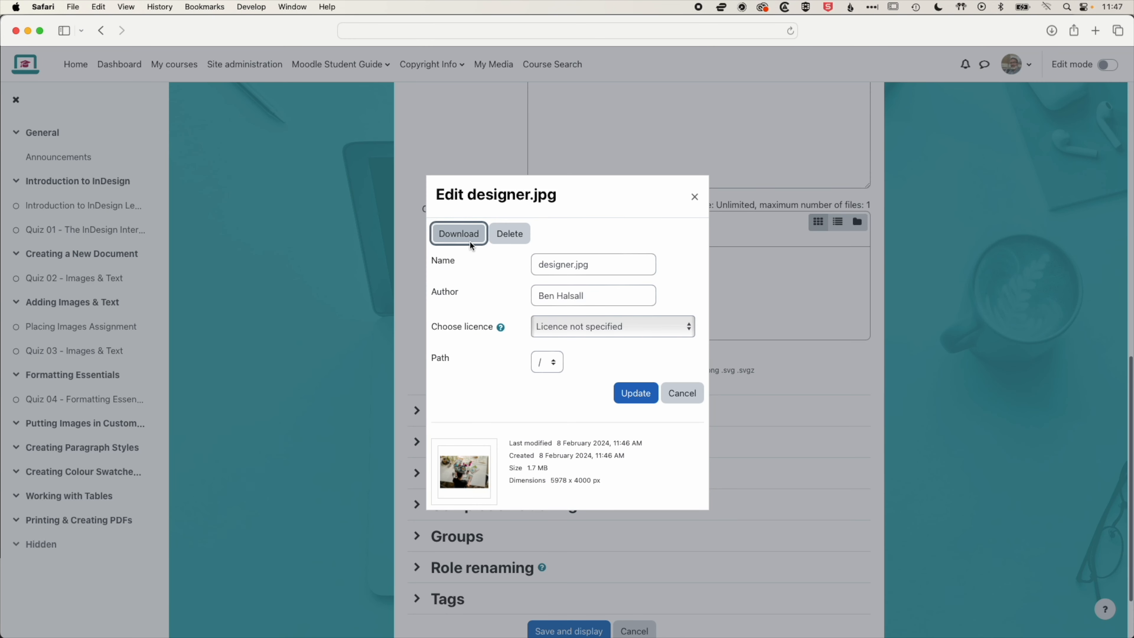
left_click(514, 234)
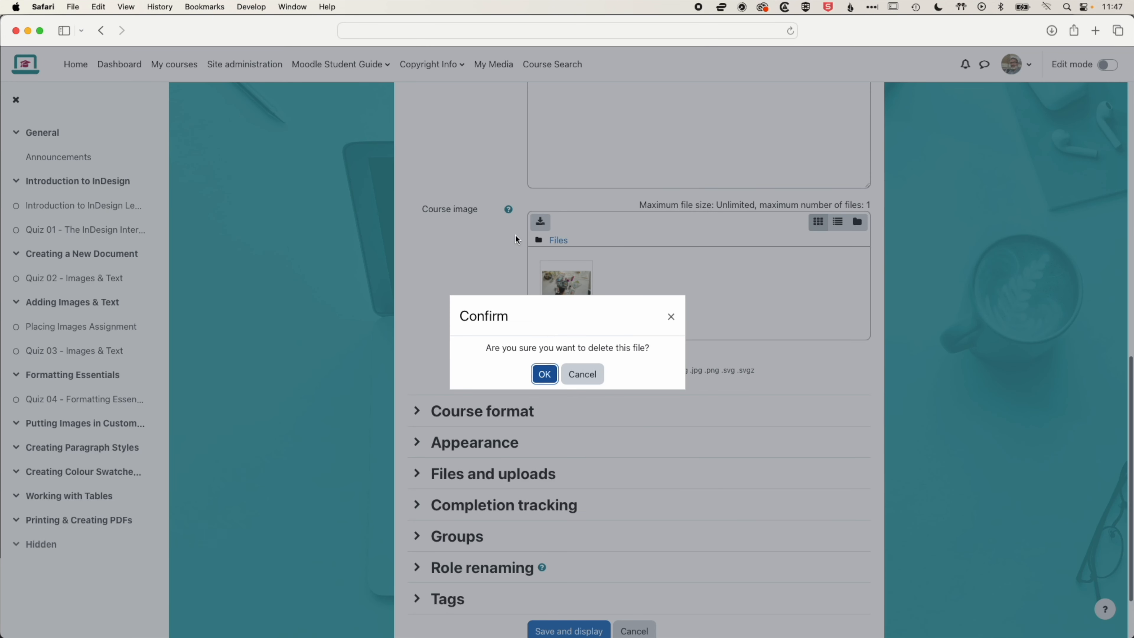
left_click(542, 372)
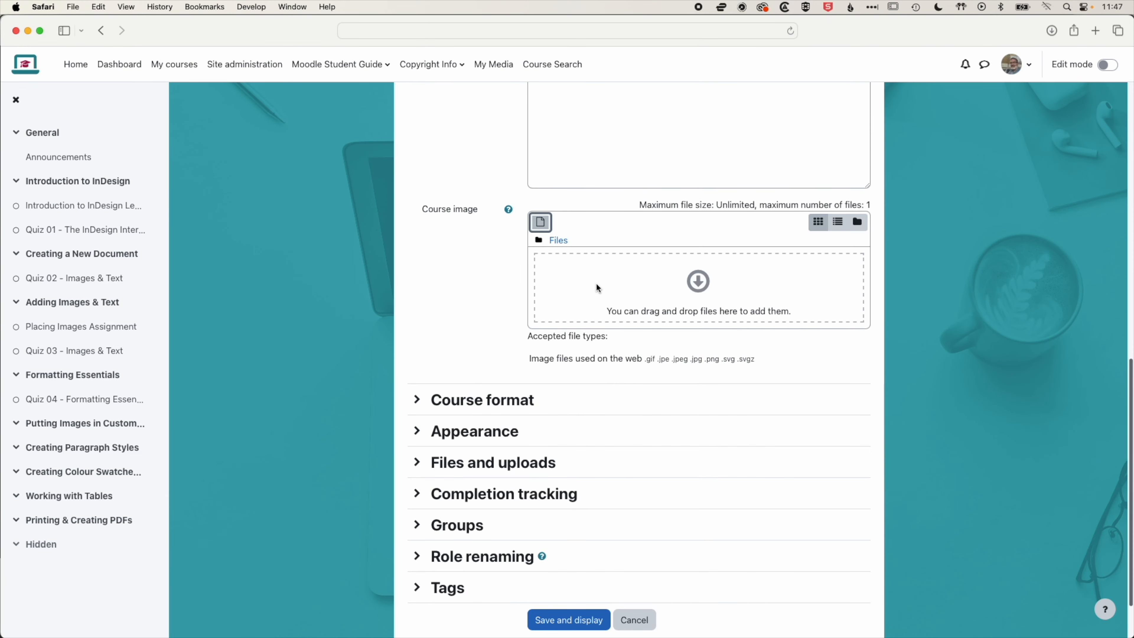
Upload designer.jpg as the course image through the file picker and save the settings
left_click(700, 282)
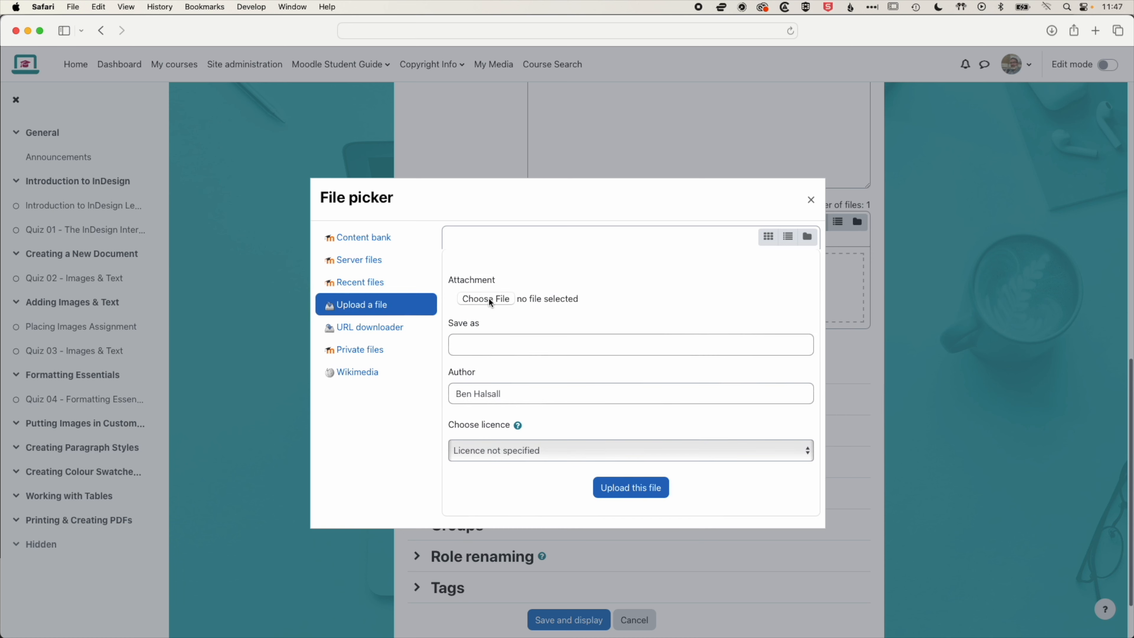
left_click(491, 299)
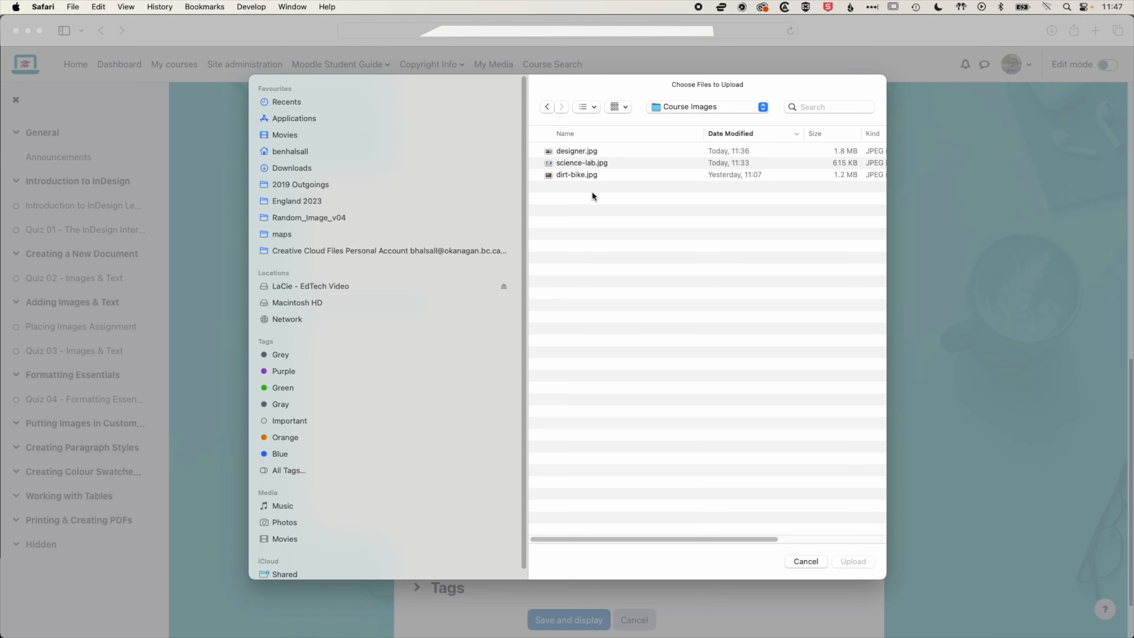
left_click(551, 151)
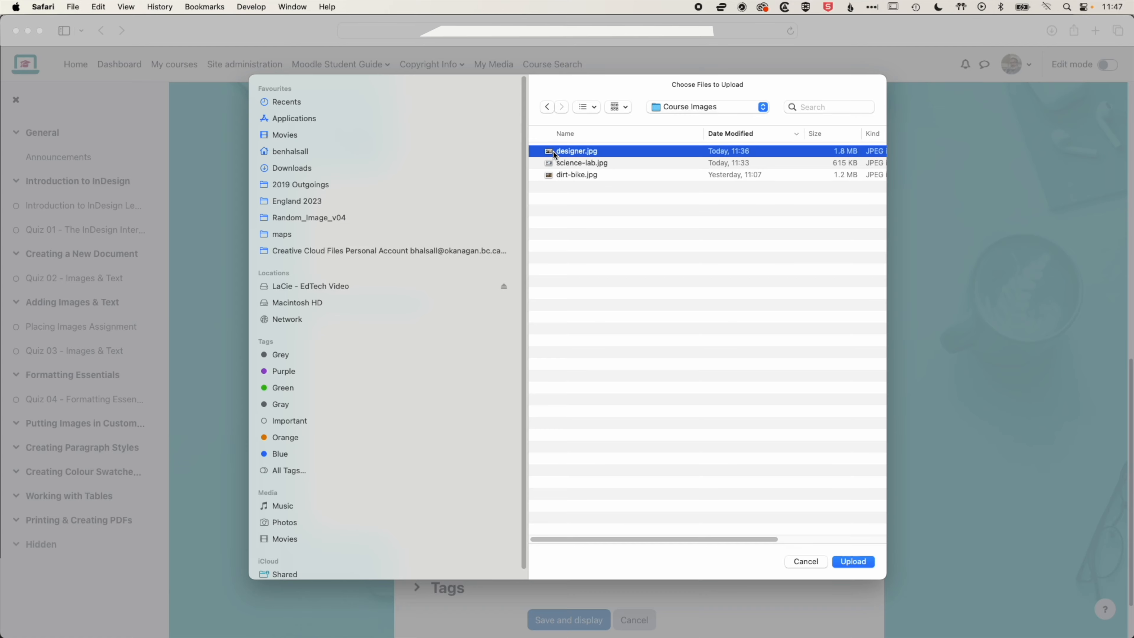
left_click(853, 559)
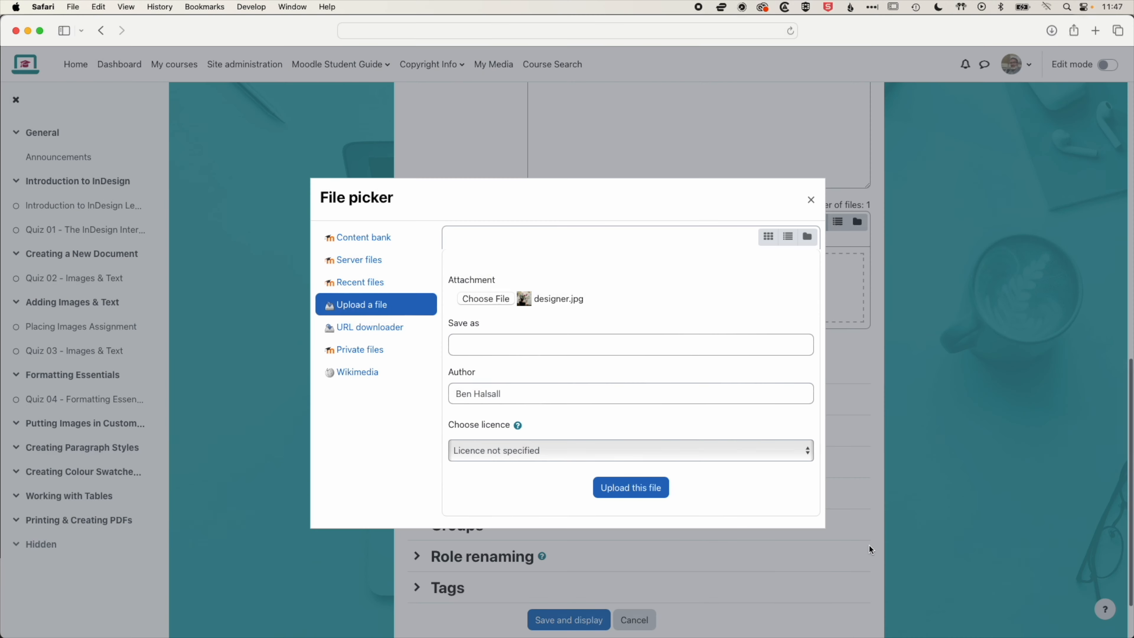
left_click(628, 487)
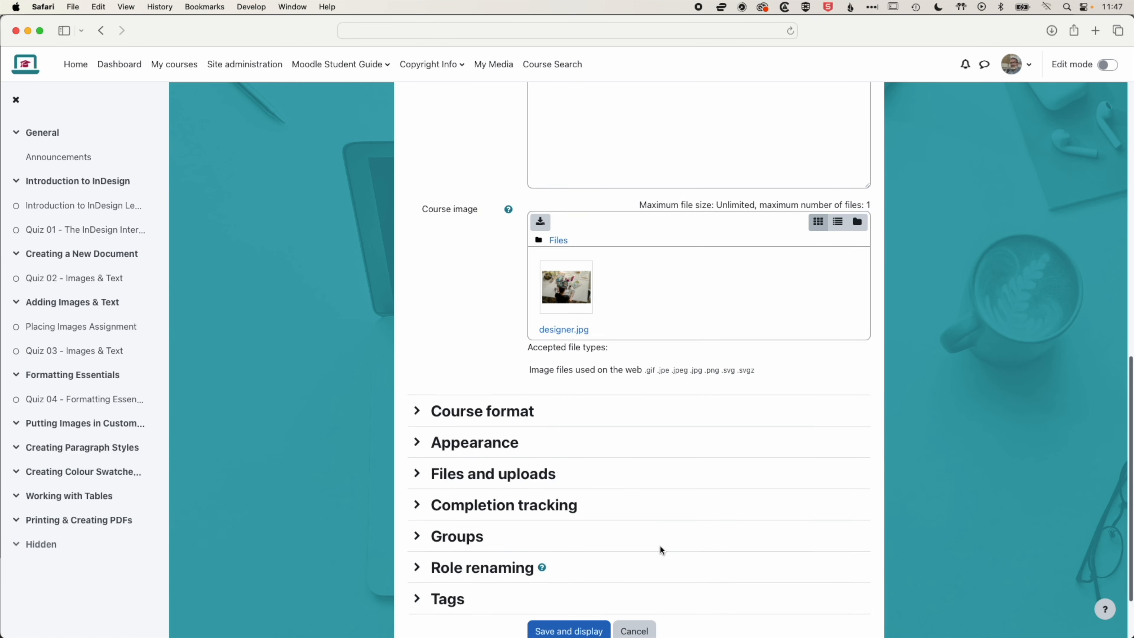
scroll(660, 544, "down", 3)
left_click(568, 553)
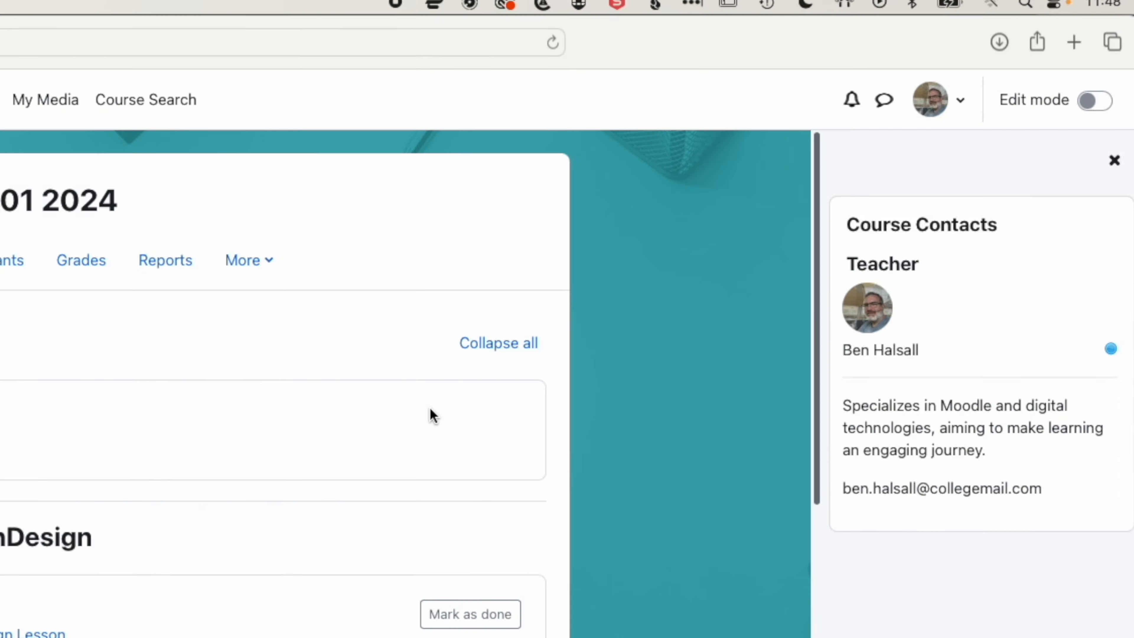
Turn on edit mode and add a Text and media area resource to the Putting Images in Custom Shapes - Dirt Bike Project section
left_click(1107, 65)
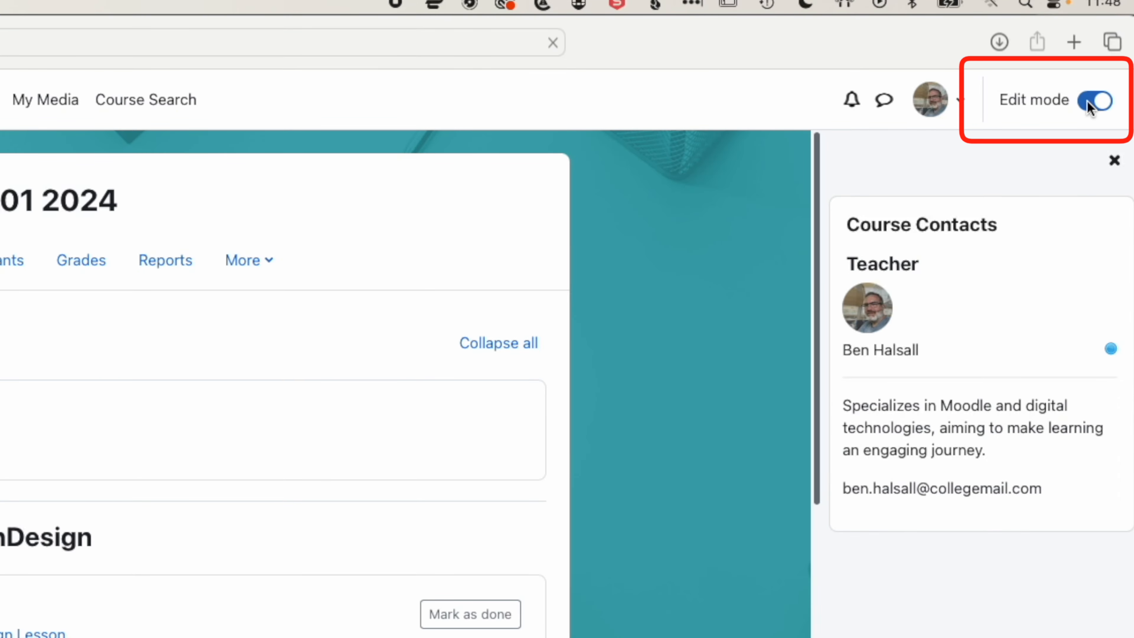
scroll(577, 476, "down", 3)
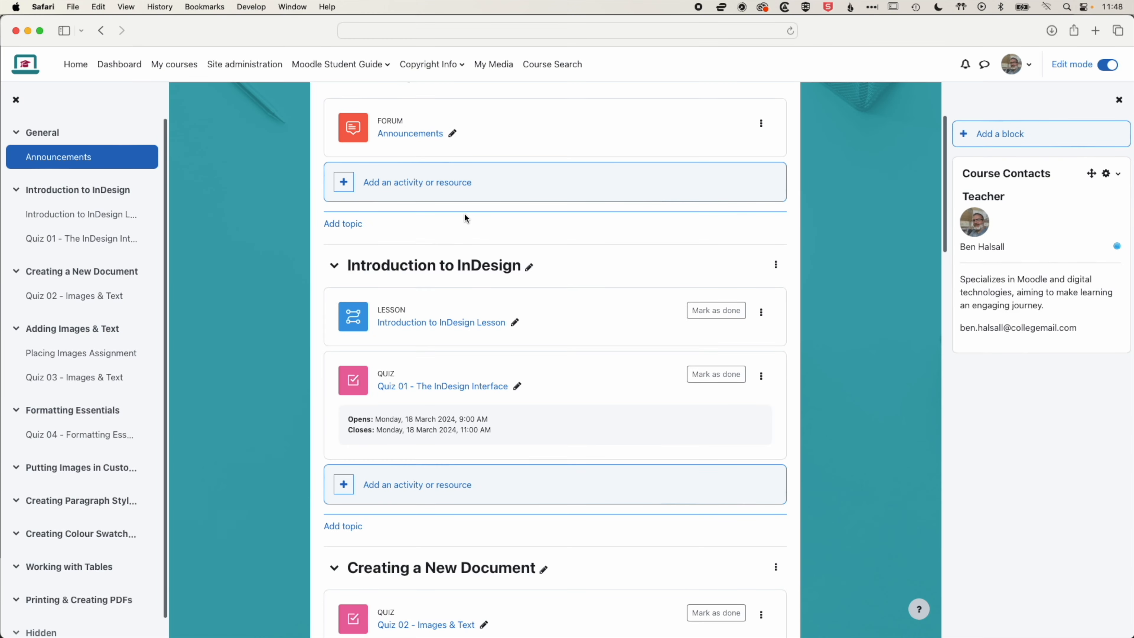
scroll(464, 213, "up", 1)
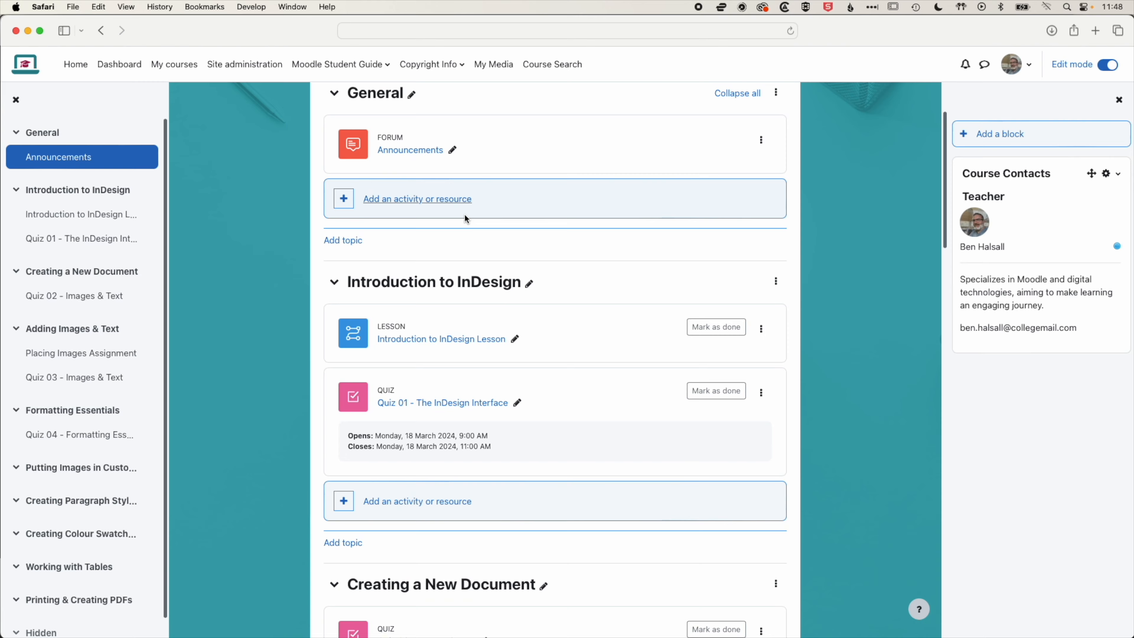
scroll(465, 213, "down", 8)
scroll(464, 215, "down", 10)
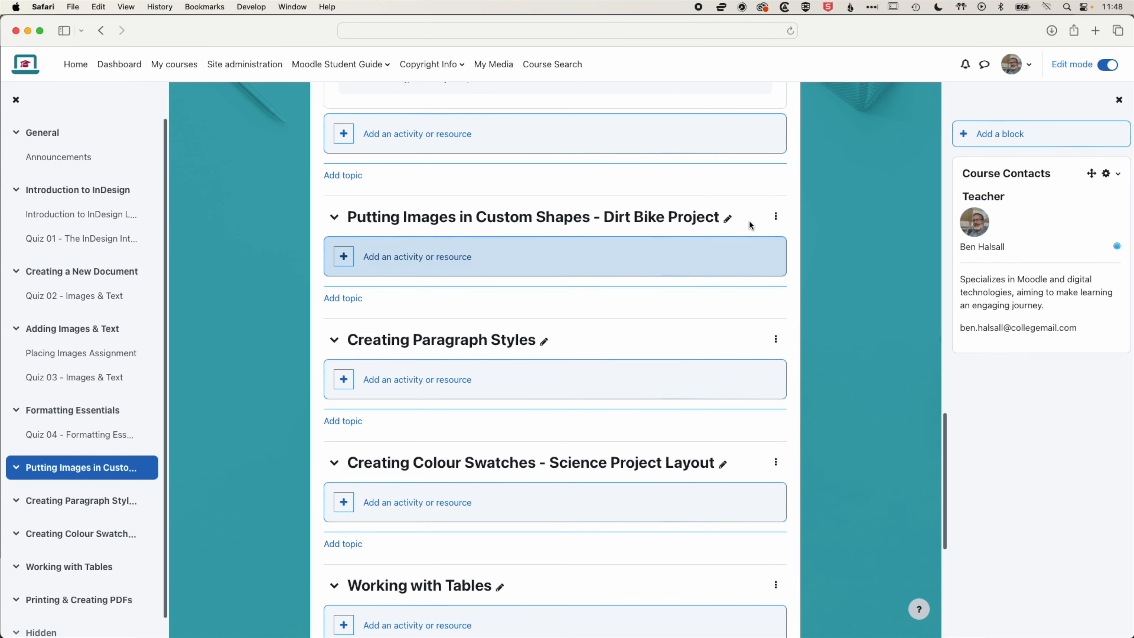
left_click(413, 255)
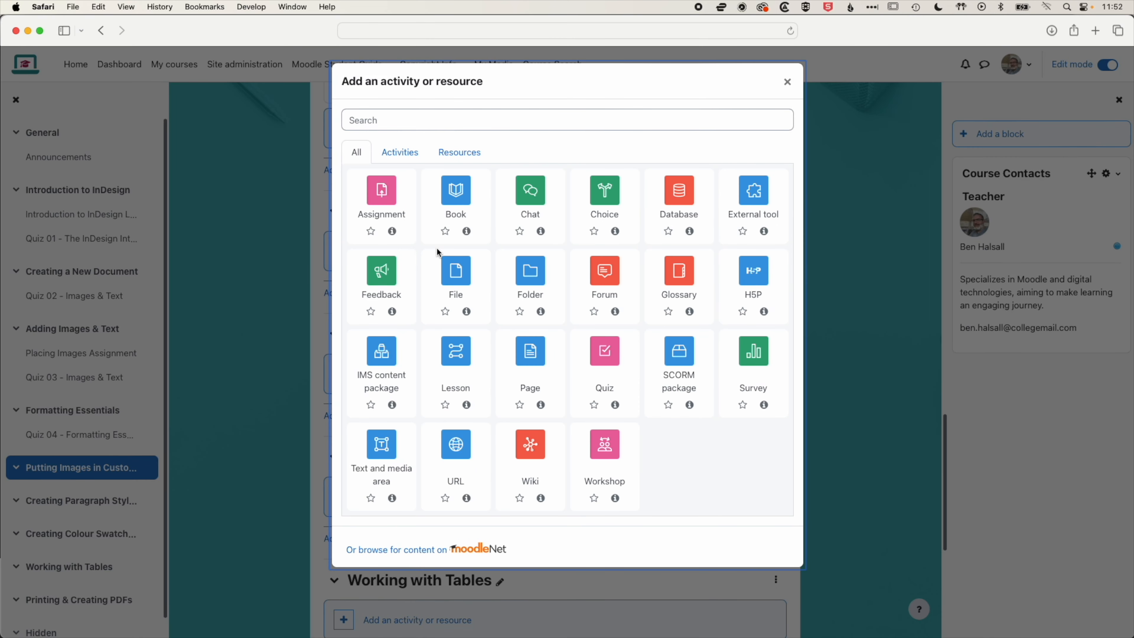
left_click(463, 158)
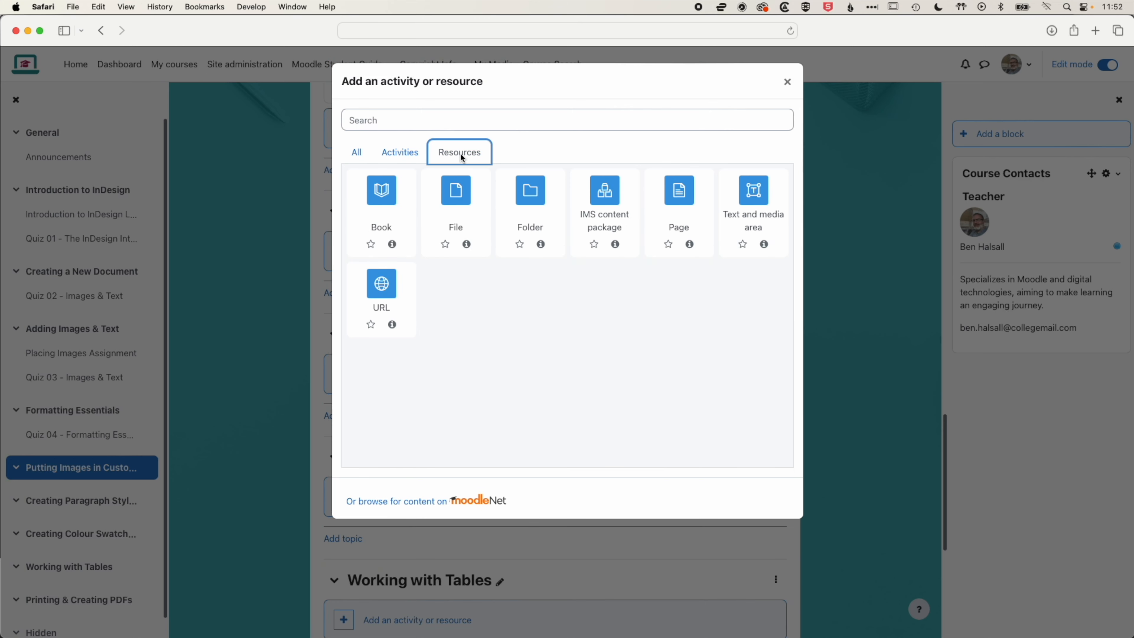
left_click(753, 196)
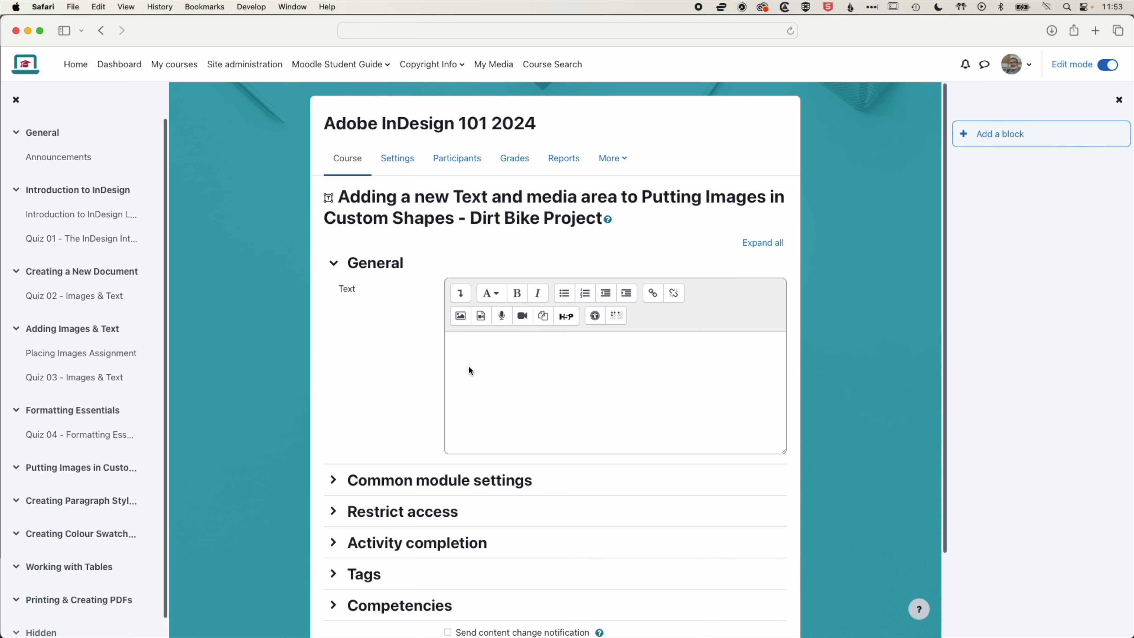
Insert an image into the text, uploading dirt-bike.jpg through the file picker
left_click(458, 317)
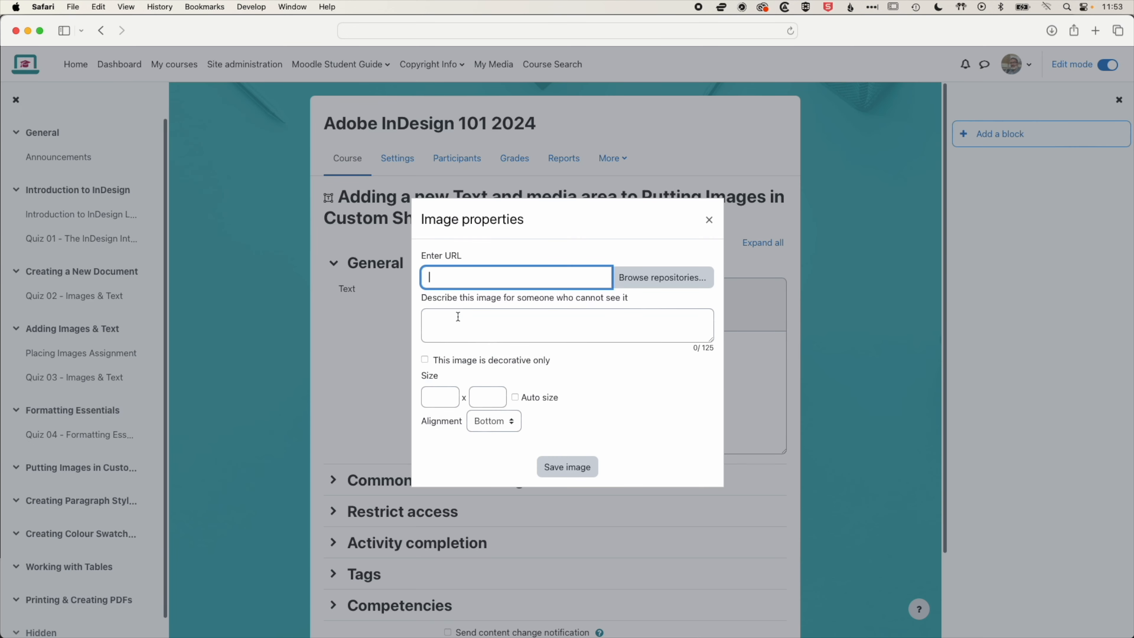
left_click(647, 275)
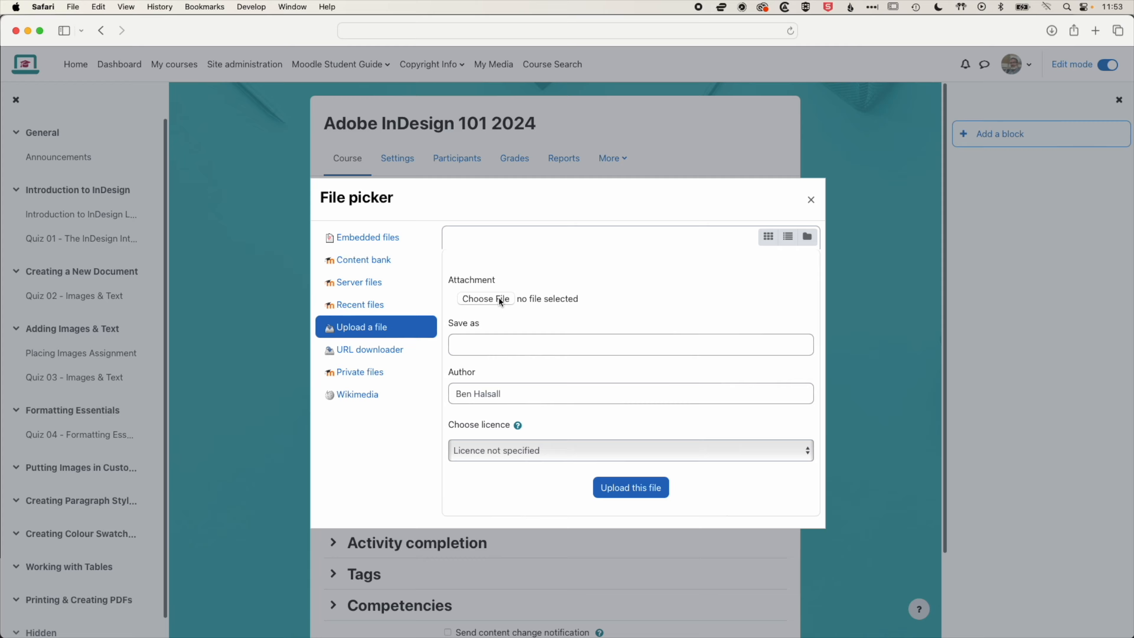
left_click(499, 297)
left_click(570, 174)
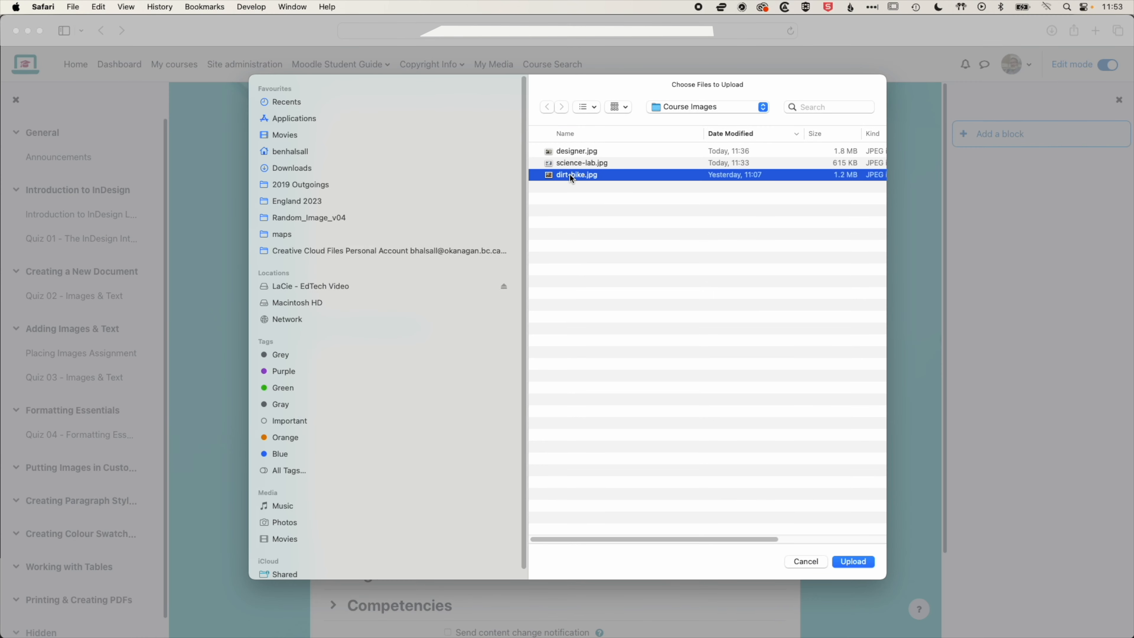
left_click(855, 561)
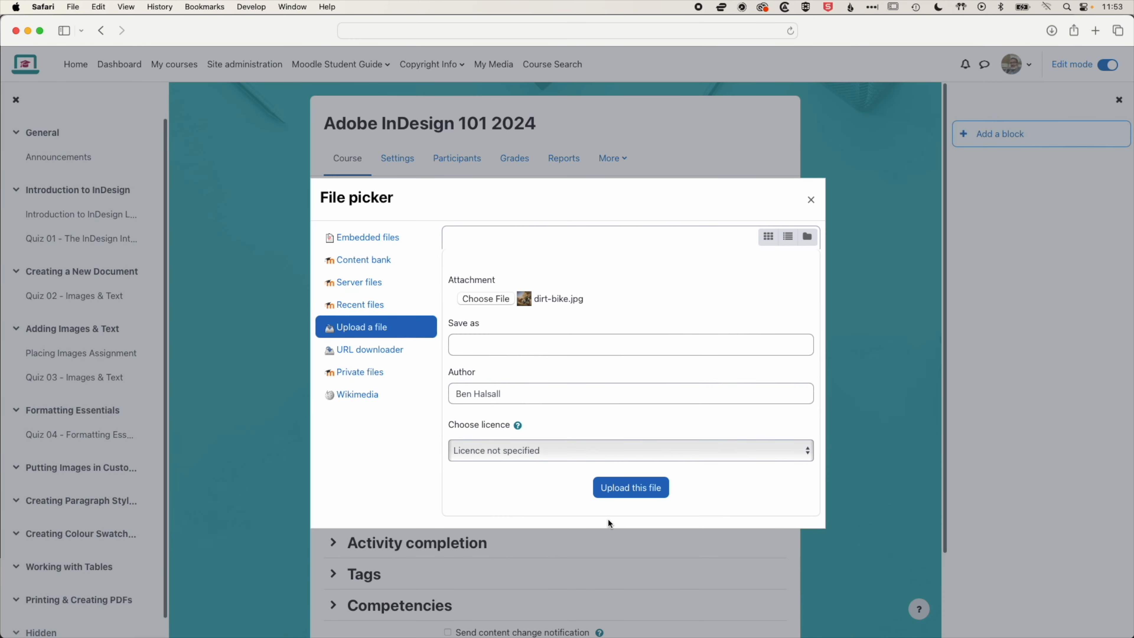
left_click(648, 493)
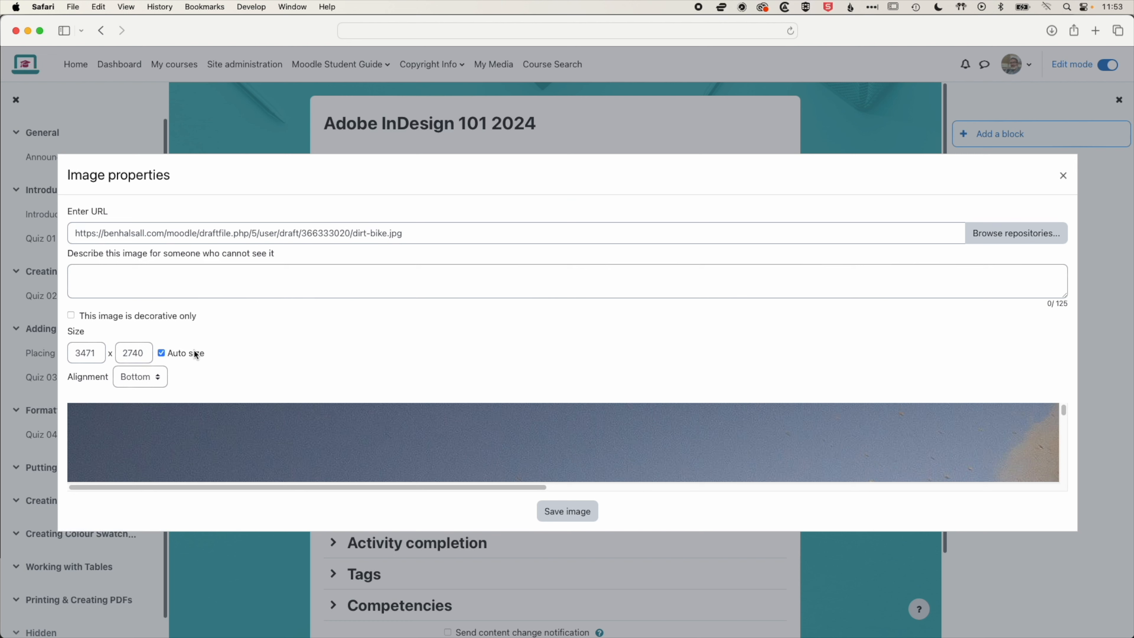
Describe the image as "This is an image of a dirt bike in action."
left_click(107, 277)
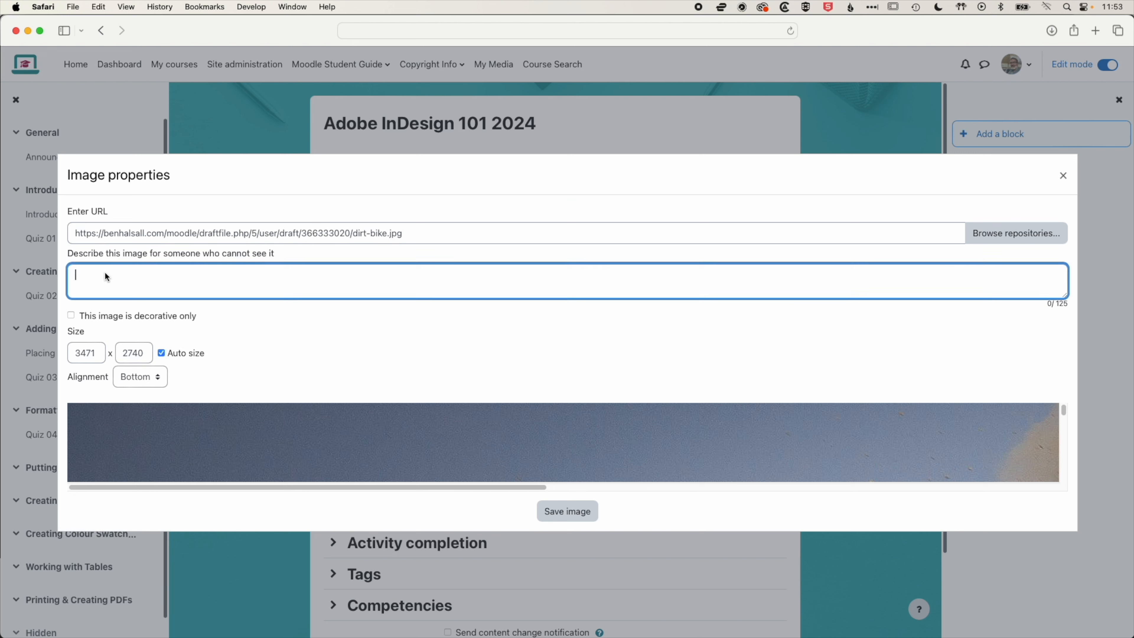
type("This ")
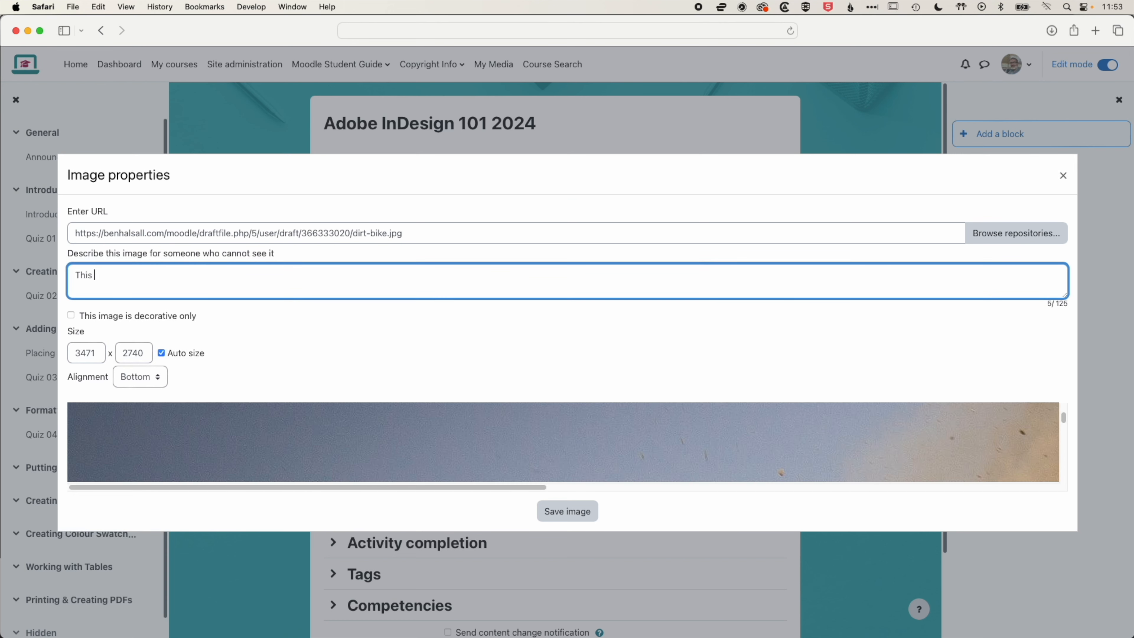
type("is an image of a dirt bike in action.")
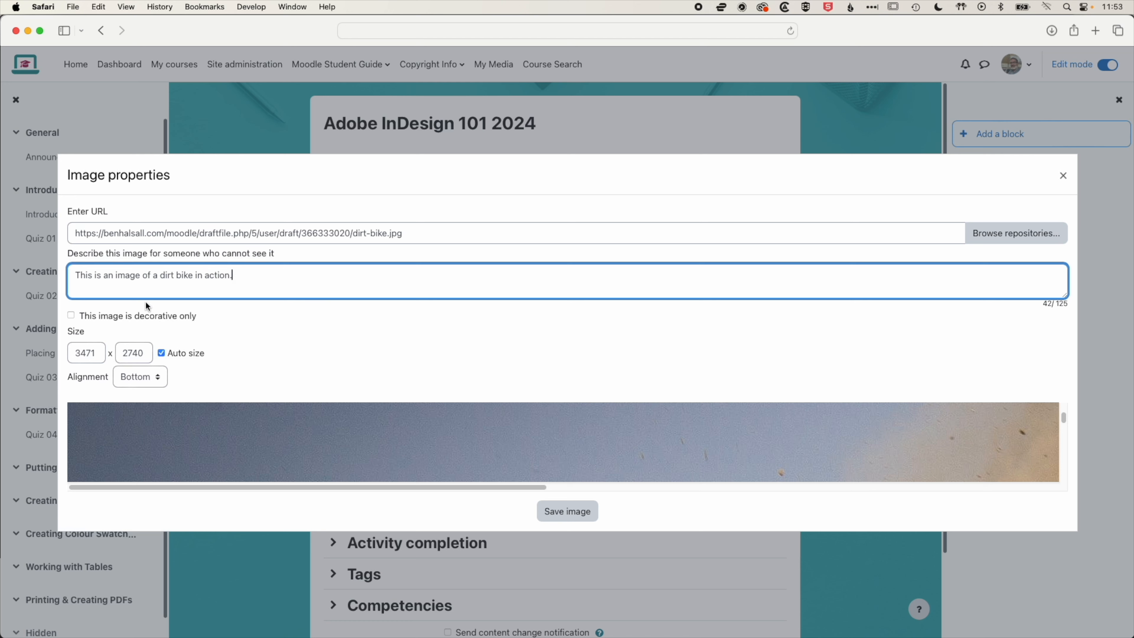
Set the image width to 800 with auto size and save the image properties
double_click(87, 351)
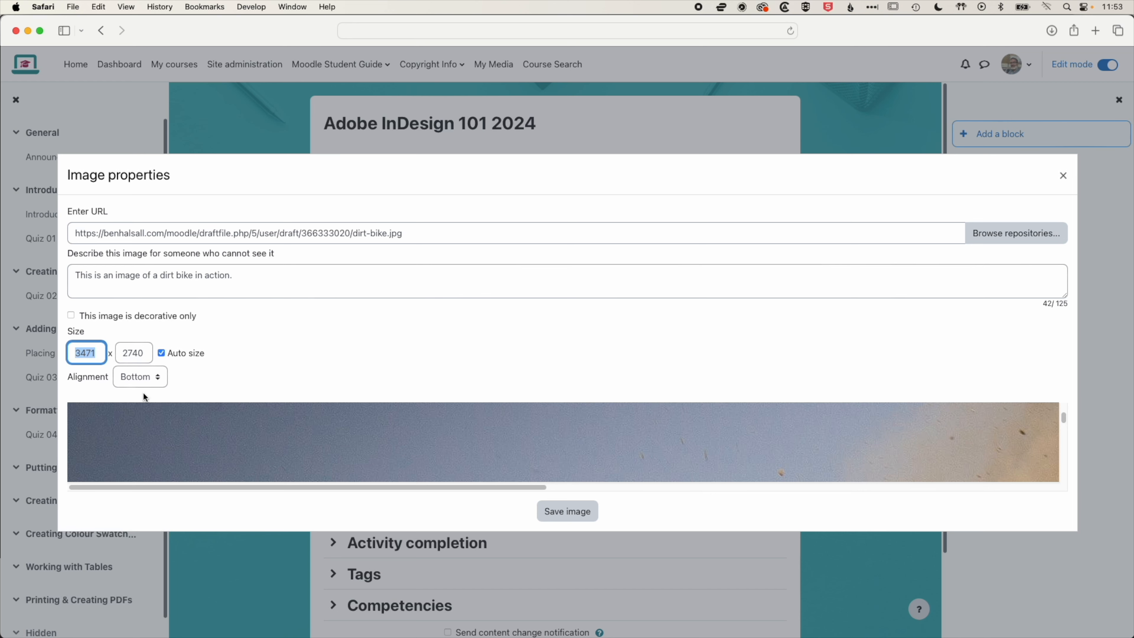
type("800")
key("Tab")
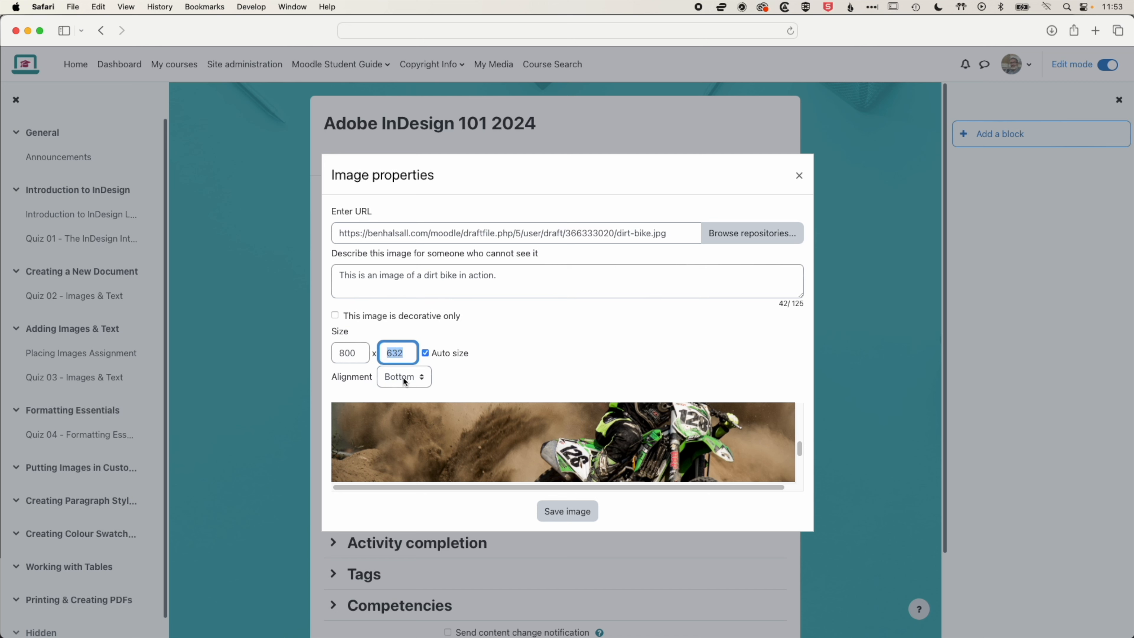
left_click(388, 376)
left_click(496, 380)
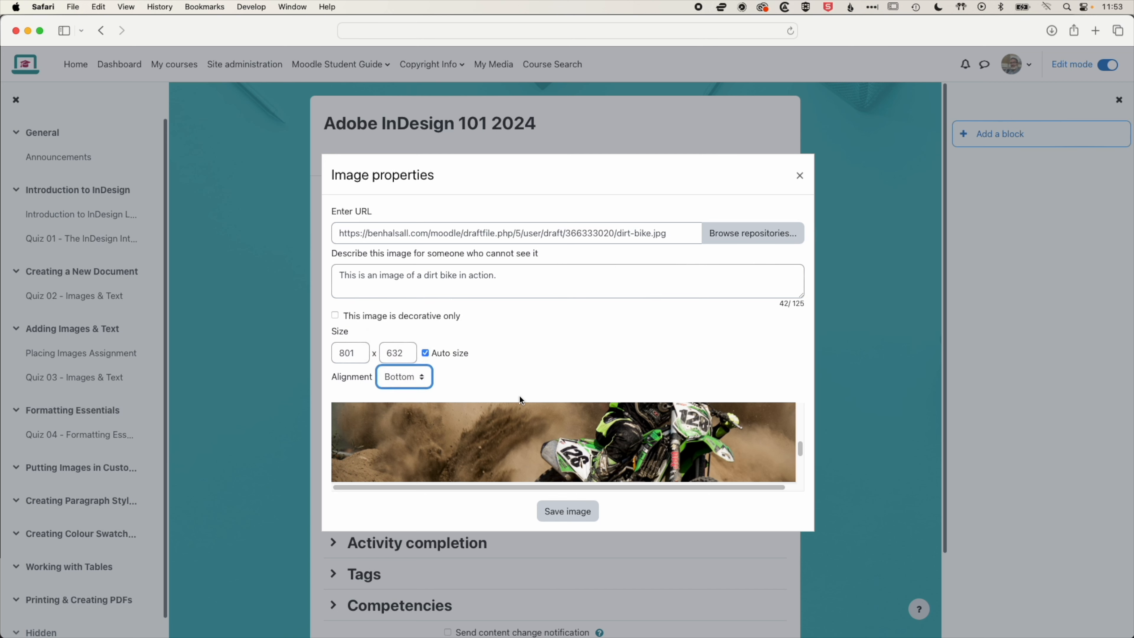
left_click(579, 512)
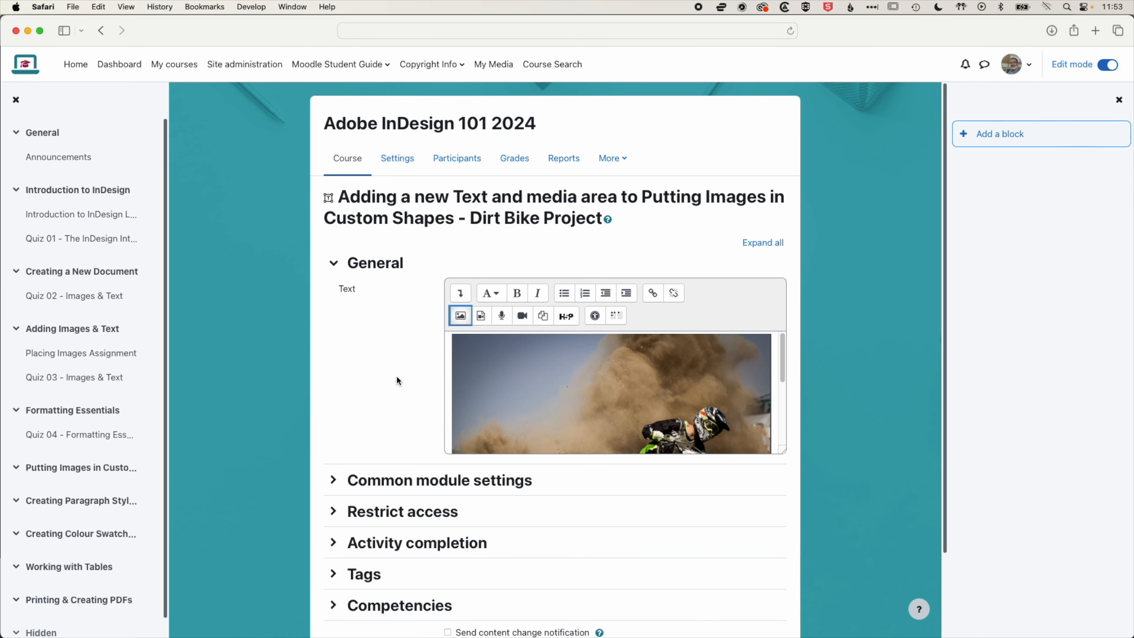
Save the Text and media area and return to the course
scroll(398, 378, "down", 3)
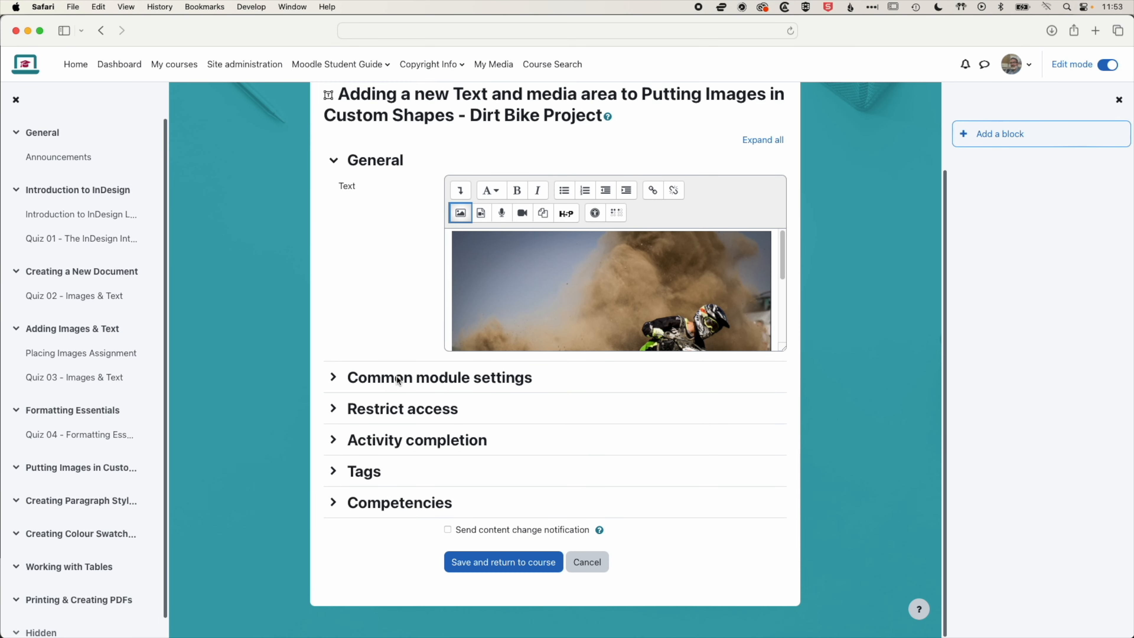
left_click(527, 569)
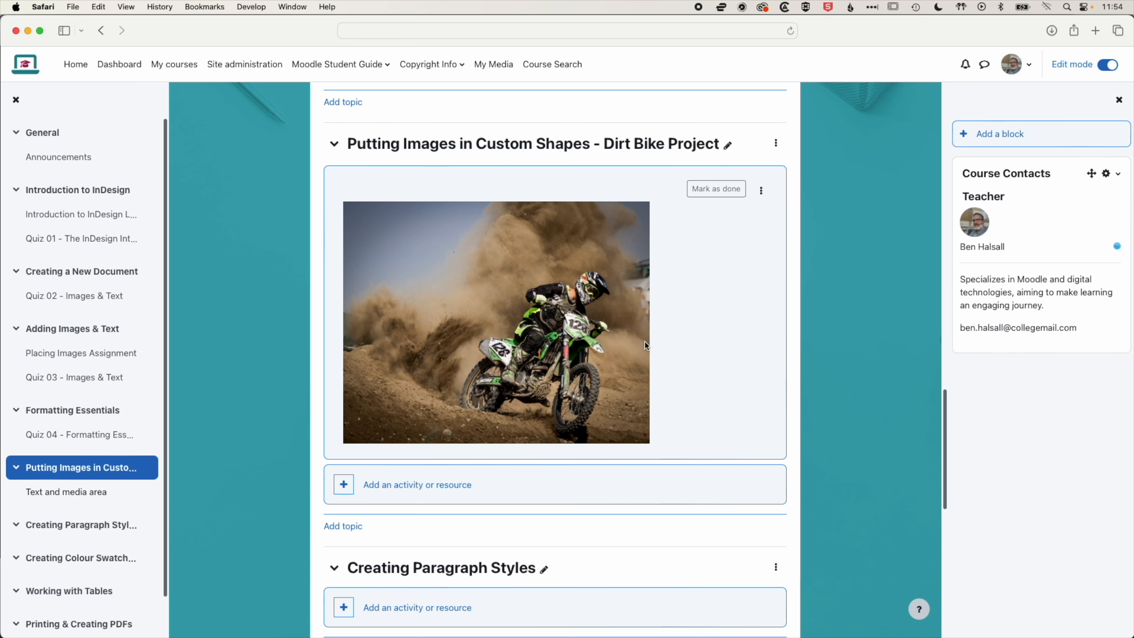
Add an Assignment to the section, naming it "Dirt Bike Project - Adding Images in Custom Shapes"
left_click(425, 484)
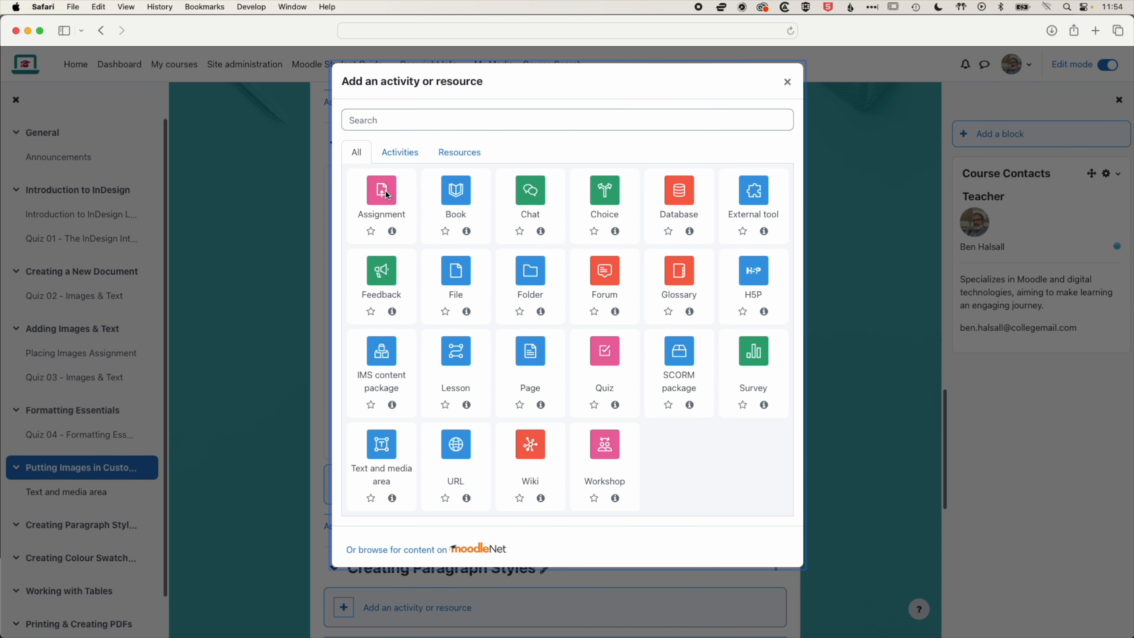
left_click(383, 191)
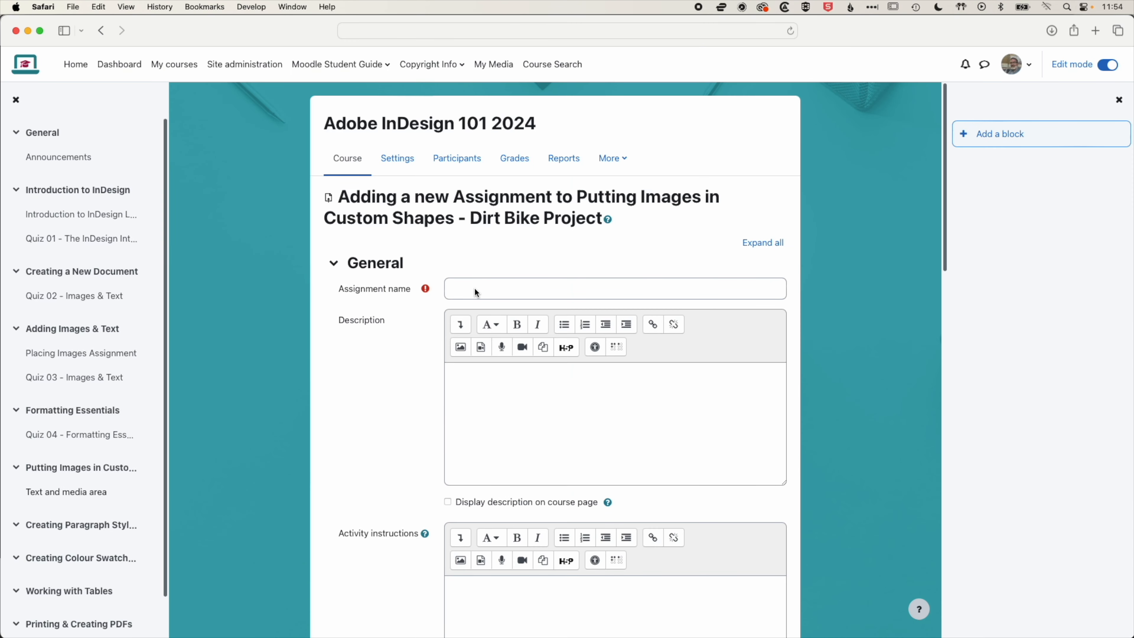
left_click(476, 290)
type("Dirt ")
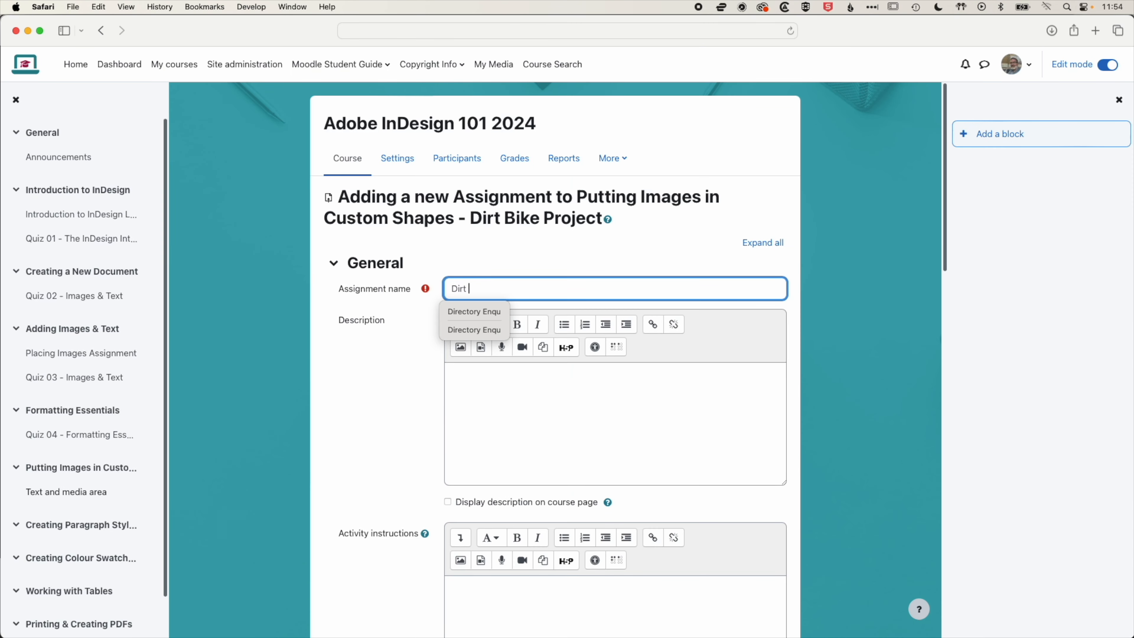
type("Bike Project - Adding Images in Custom Shapes")
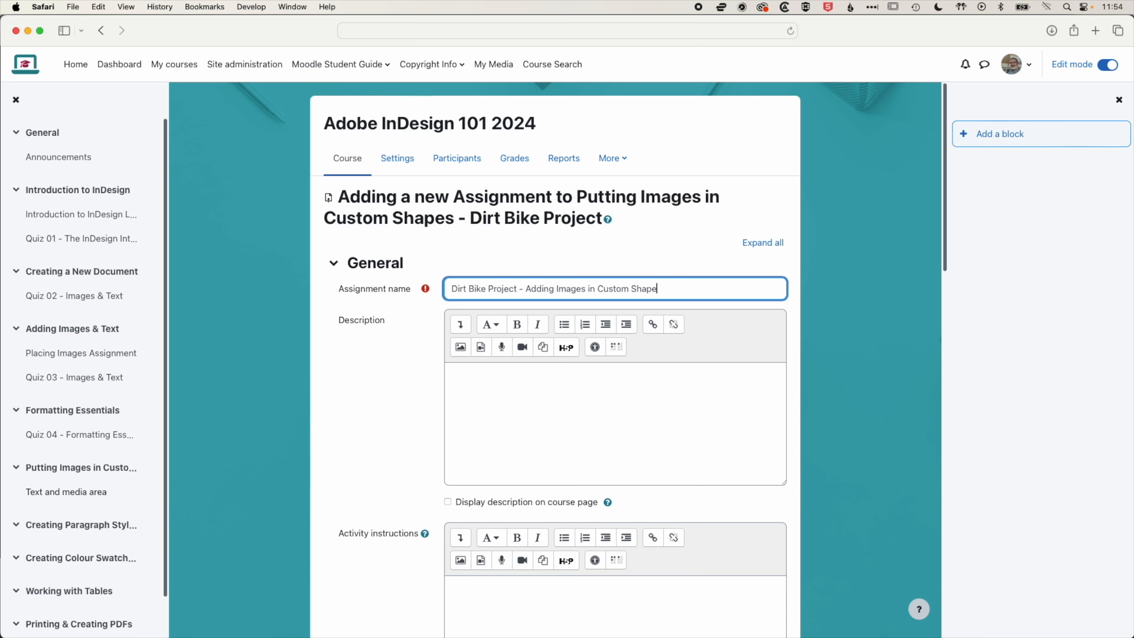
Paste the task instructions into the Activity instructions editor, enlarge it, and start a new line
left_click(467, 386)
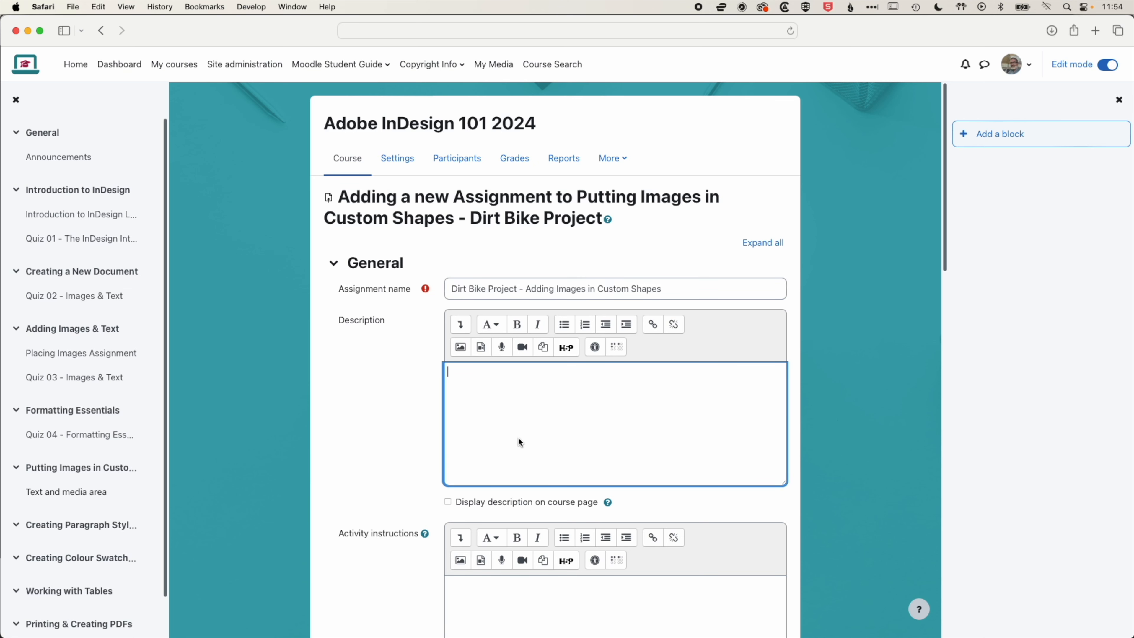
scroll(418, 407, "down", 6)
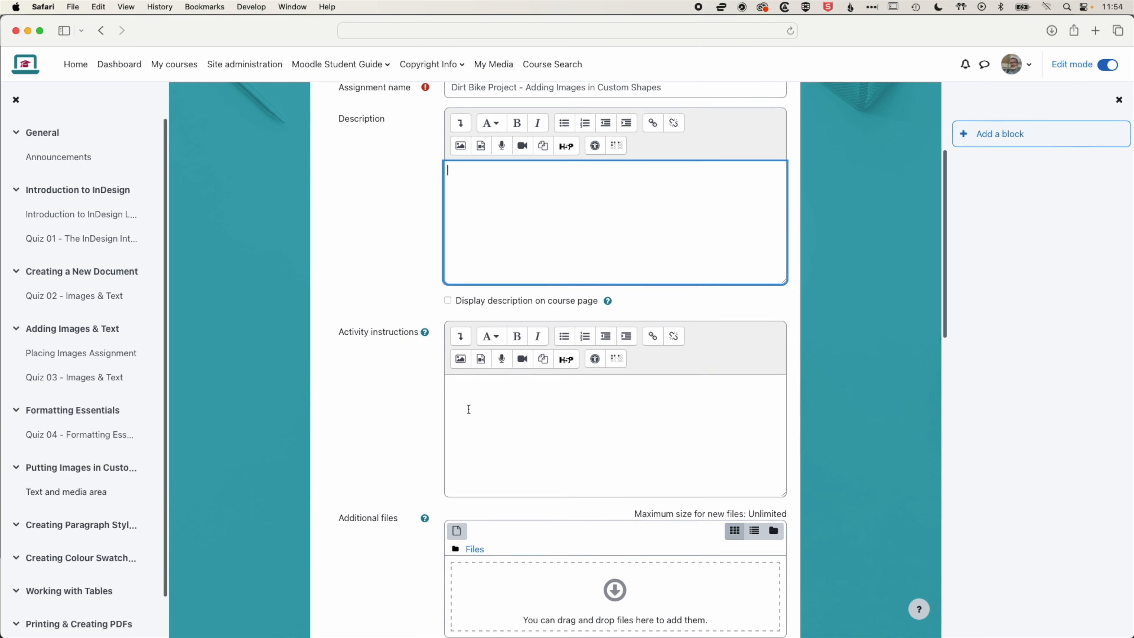
left_click(463, 334)
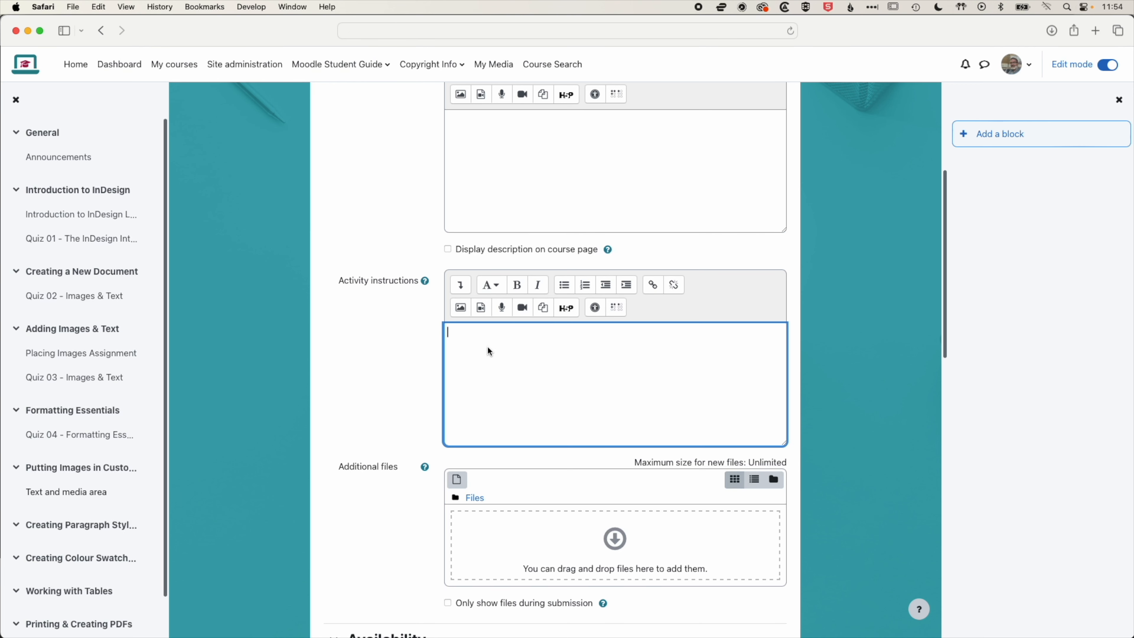
key("super+v")
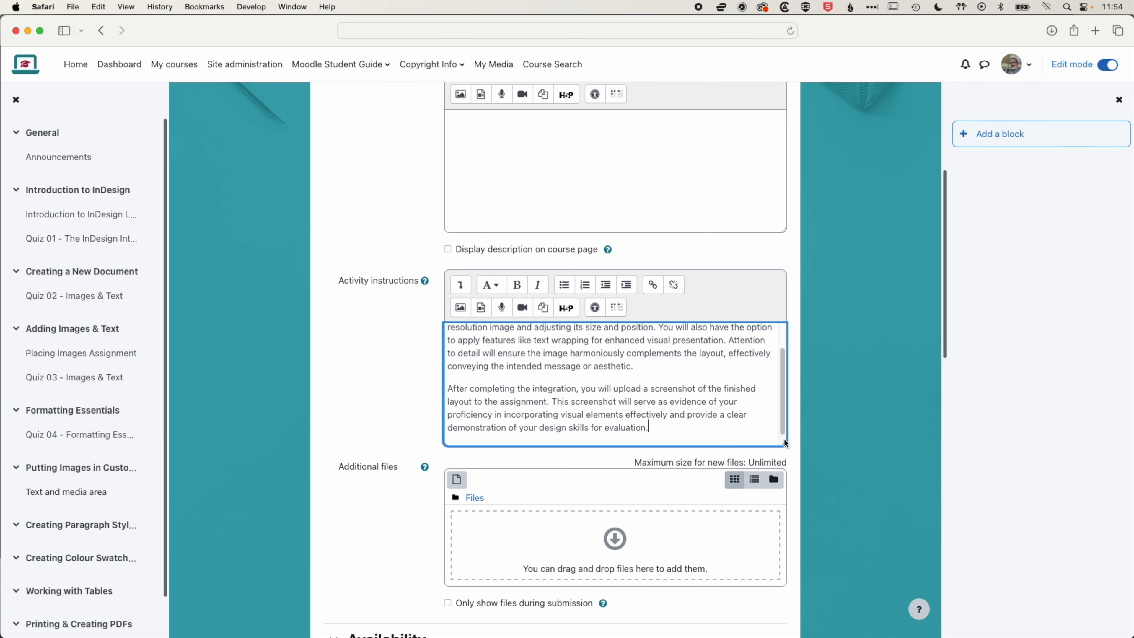
left_click_drag(784, 442, 791, 551)
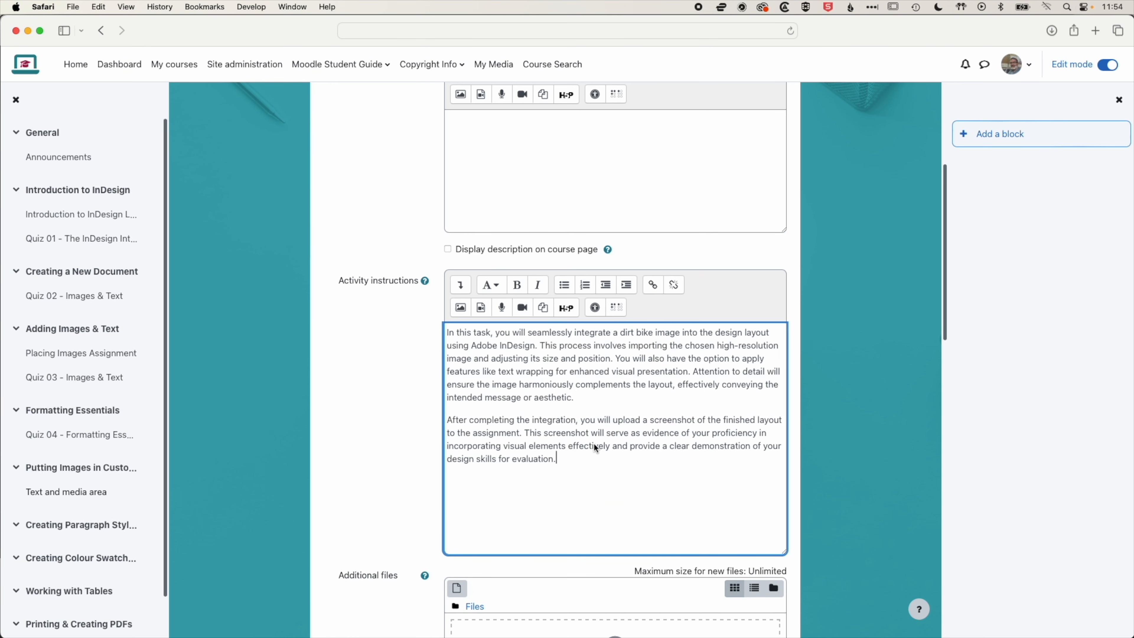
key("Return")
Insert an image into the activity instructions, selecting dirt-bike.jpg from recent files
left_click(460, 308)
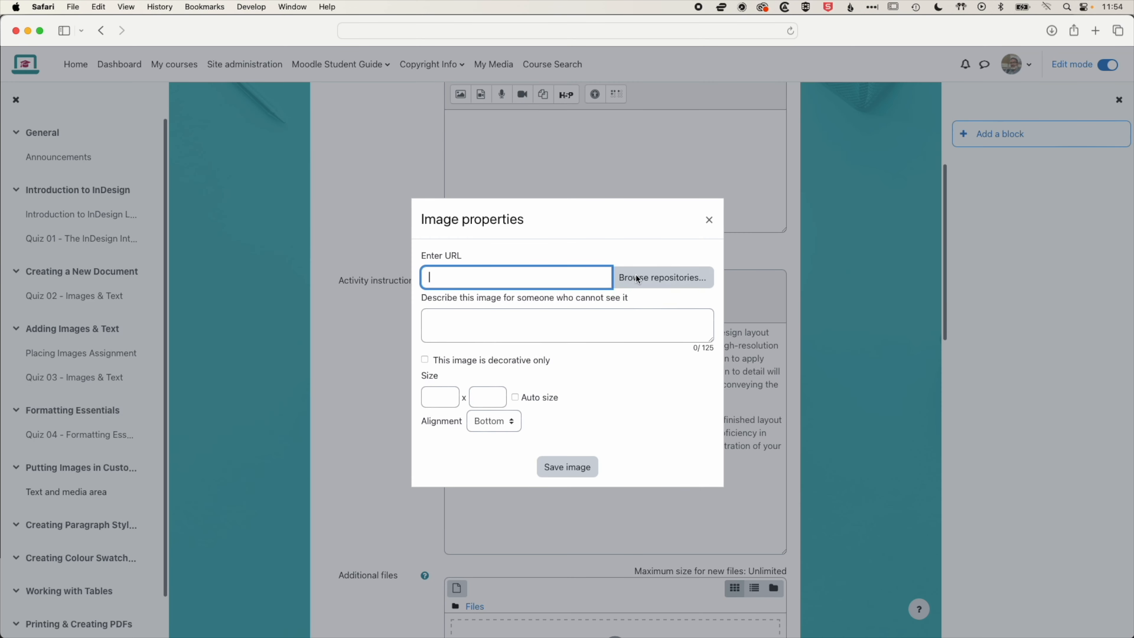
left_click(663, 277)
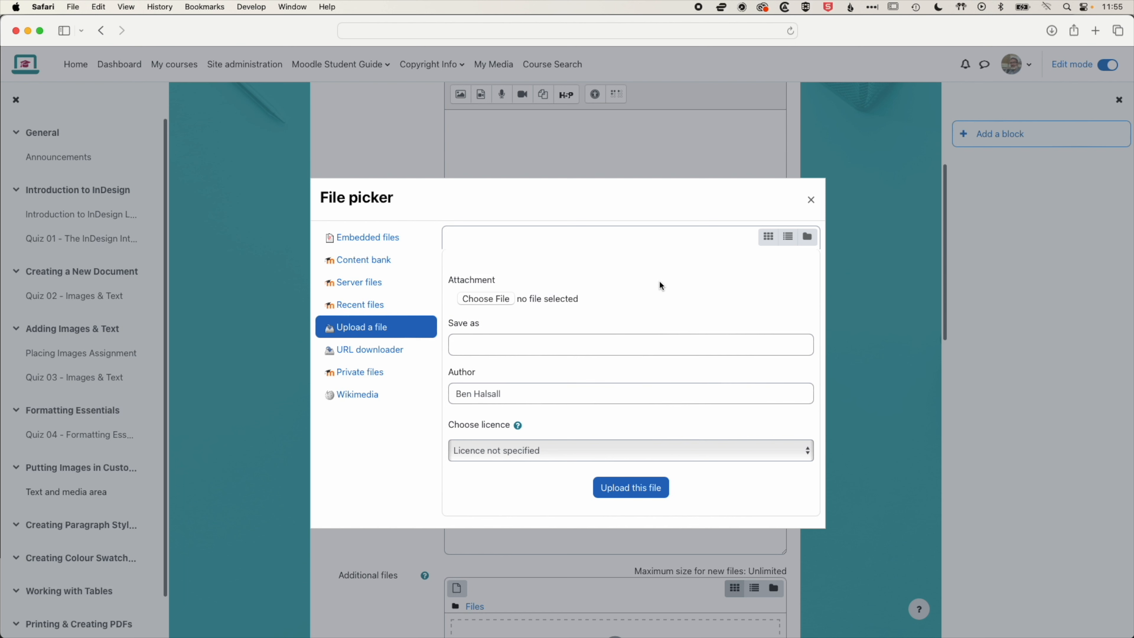
left_click(382, 305)
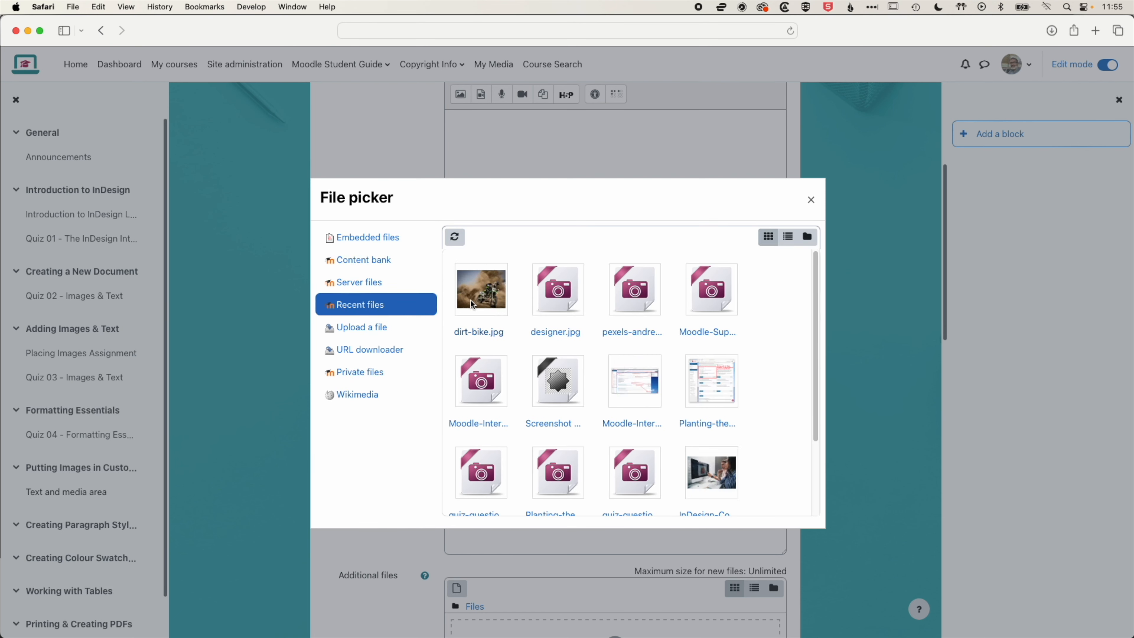
left_click(497, 305)
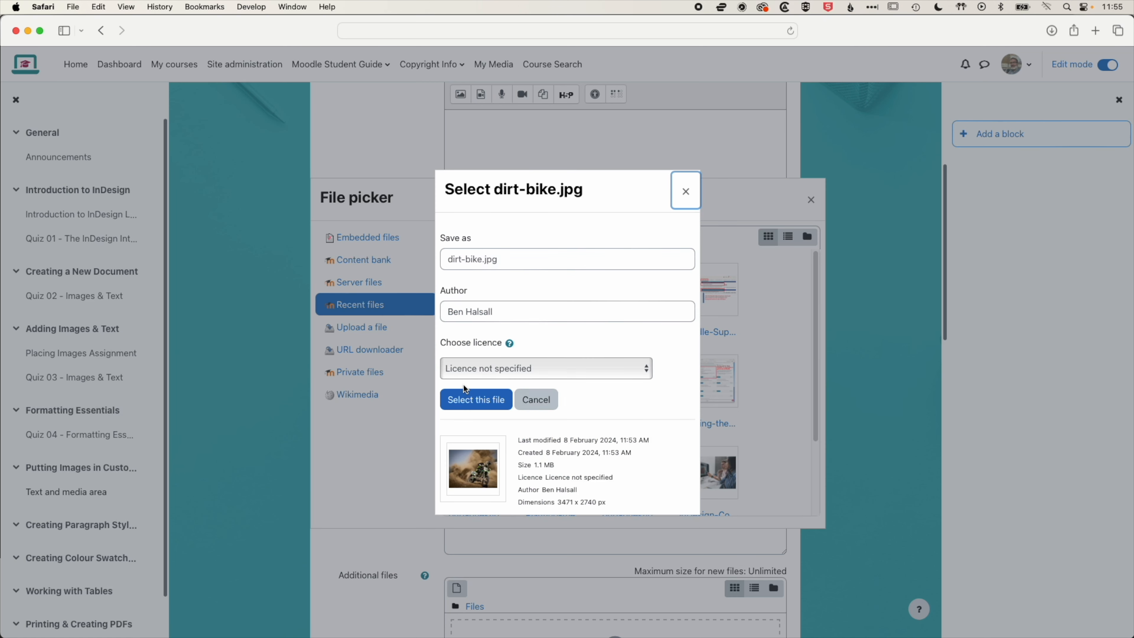
left_click(468, 394)
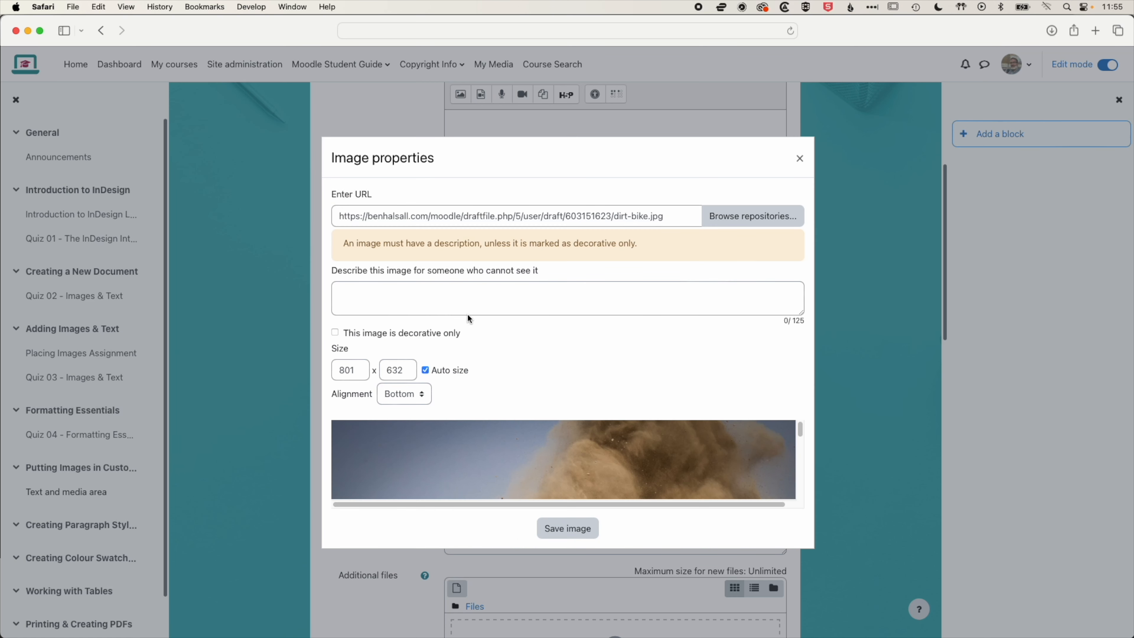
Describe the image as "This is an image of a dirt bike in action." and save it
left_click(374, 294)
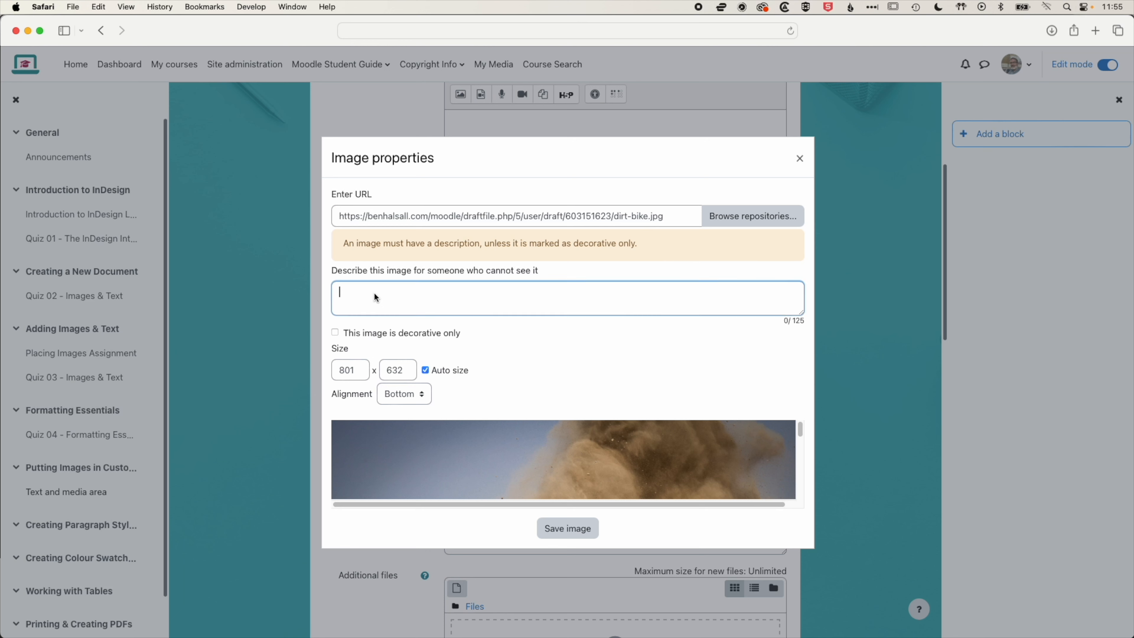
type("This ")
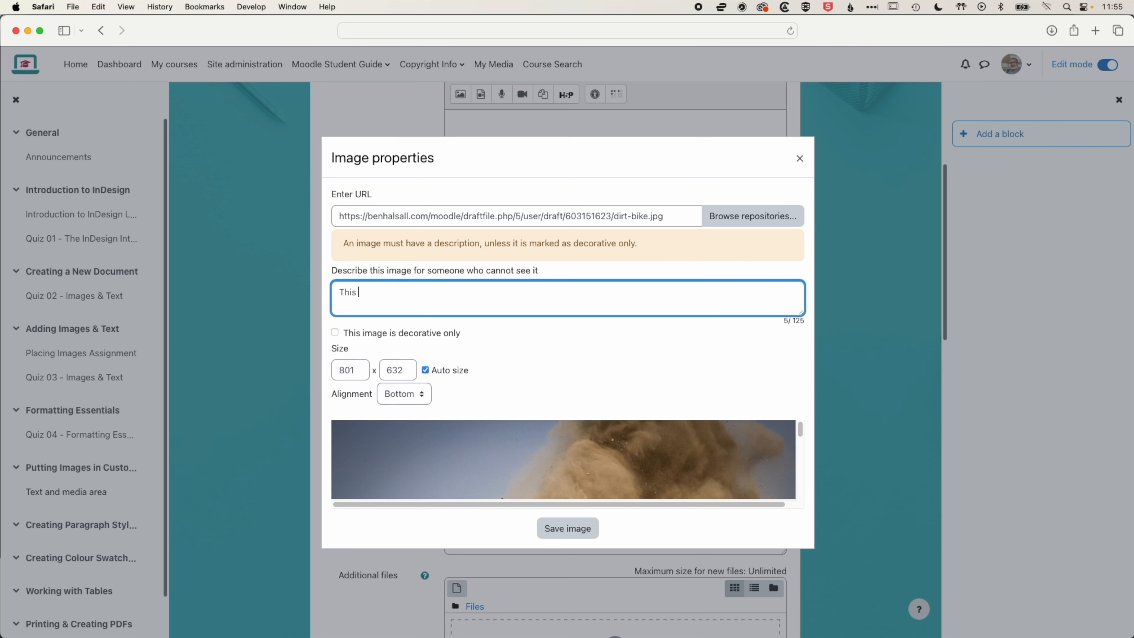
type("is an image of a dirt bike in action.")
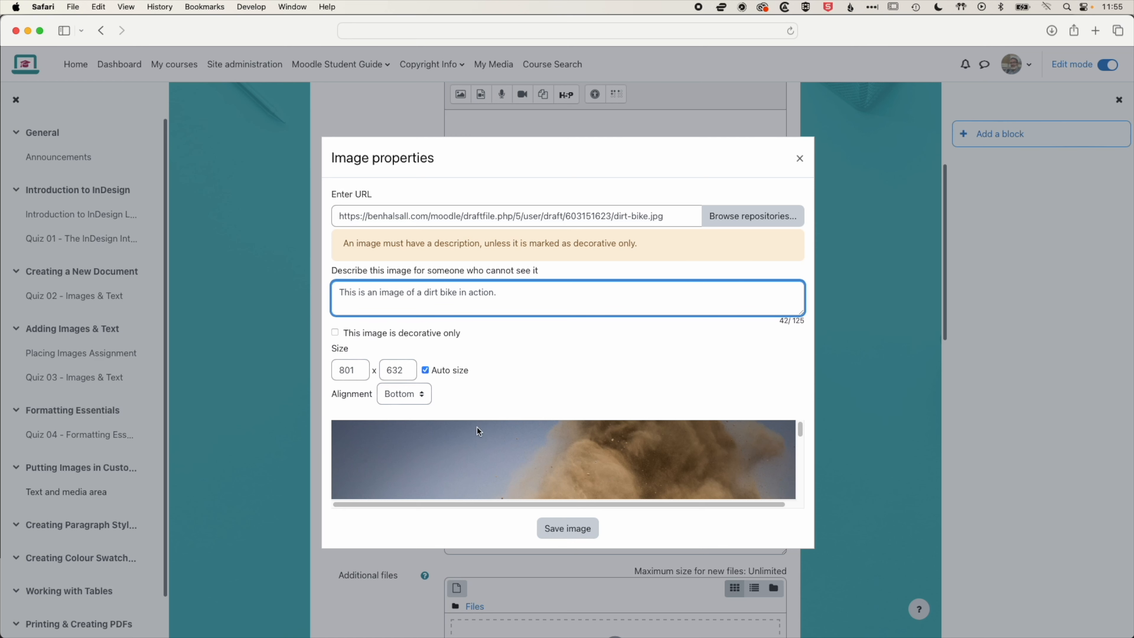
left_click(572, 528)
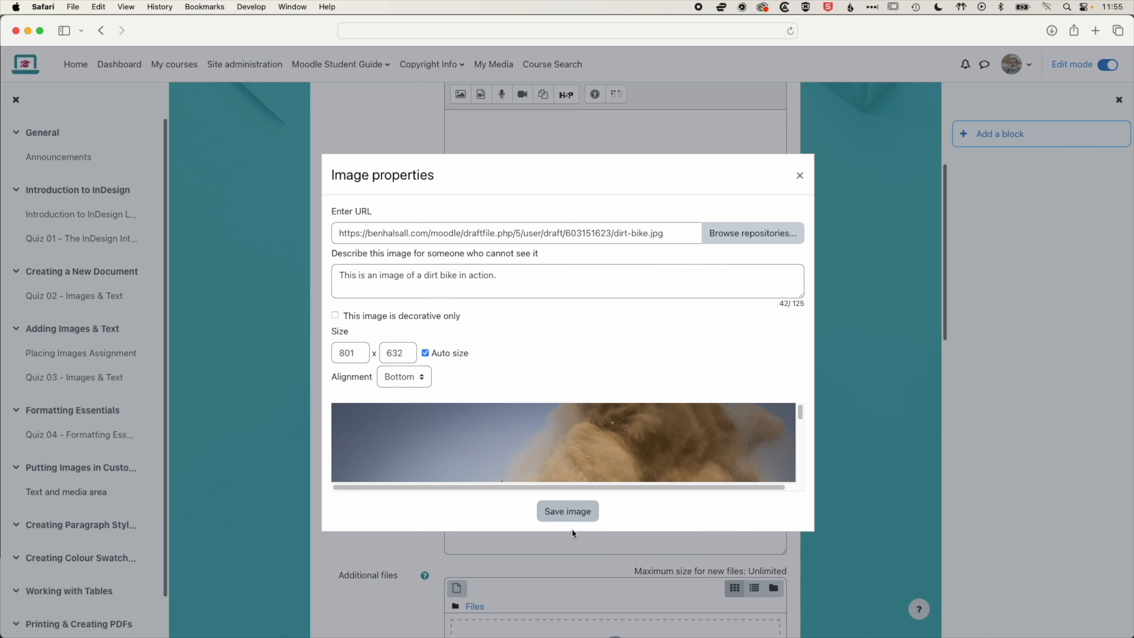
left_click_drag(784, 390, 767, 345)
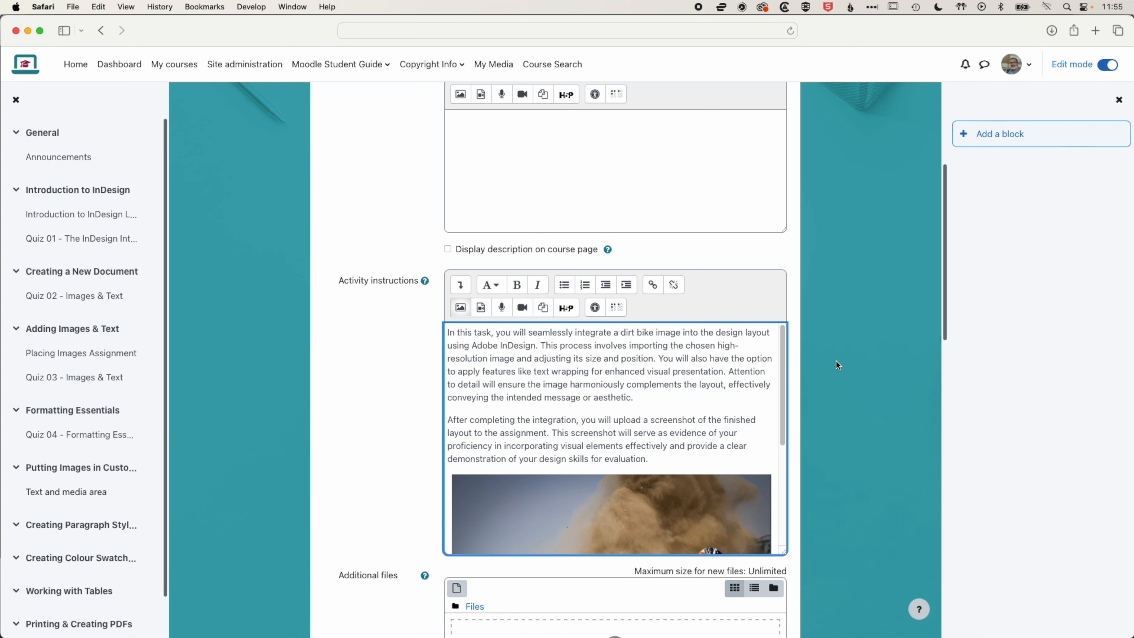
Save the assignment and display it
scroll(839, 365, "down", 10)
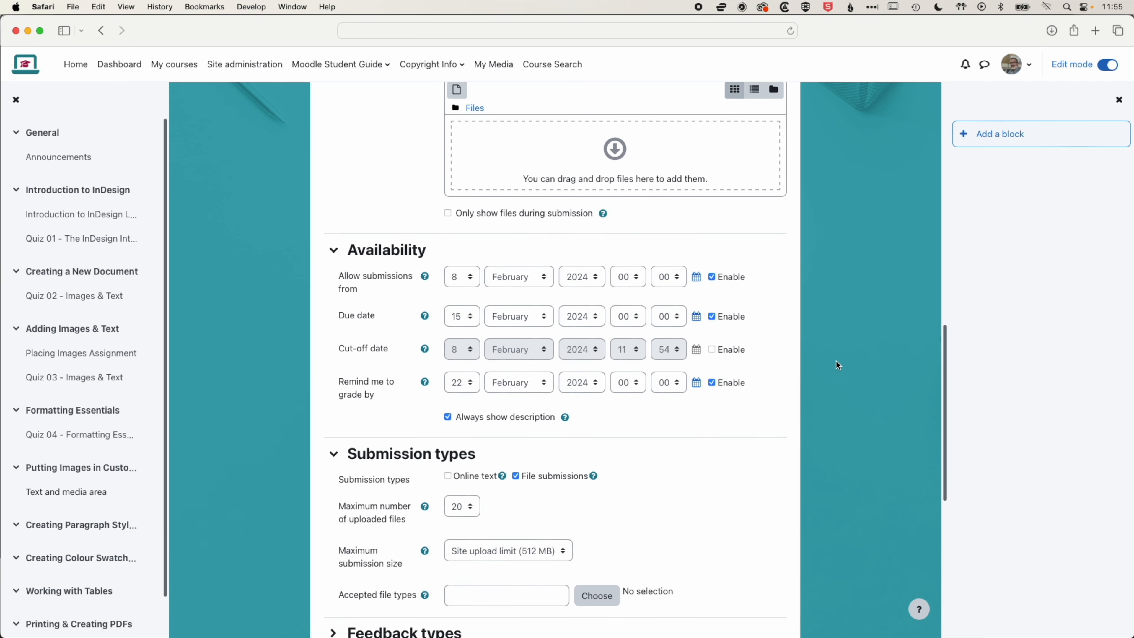
scroll(838, 365, "up", 2)
scroll(838, 365, "down", 10)
left_click(605, 558)
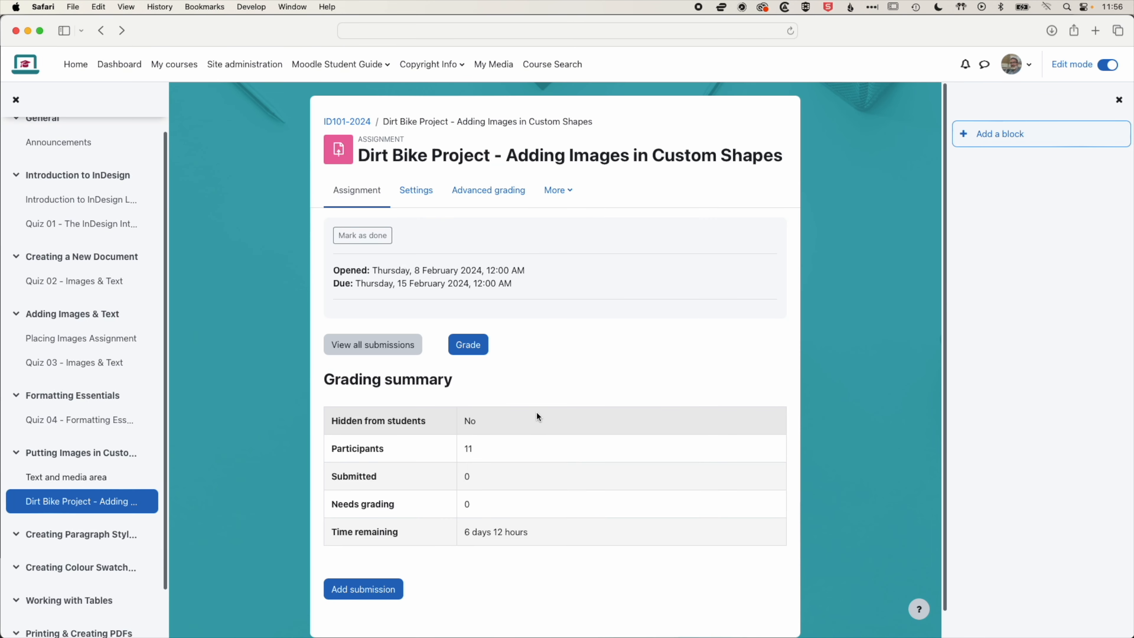
Preview the assignment's submission page with its instructions, then return to the settings page
left_click(366, 563)
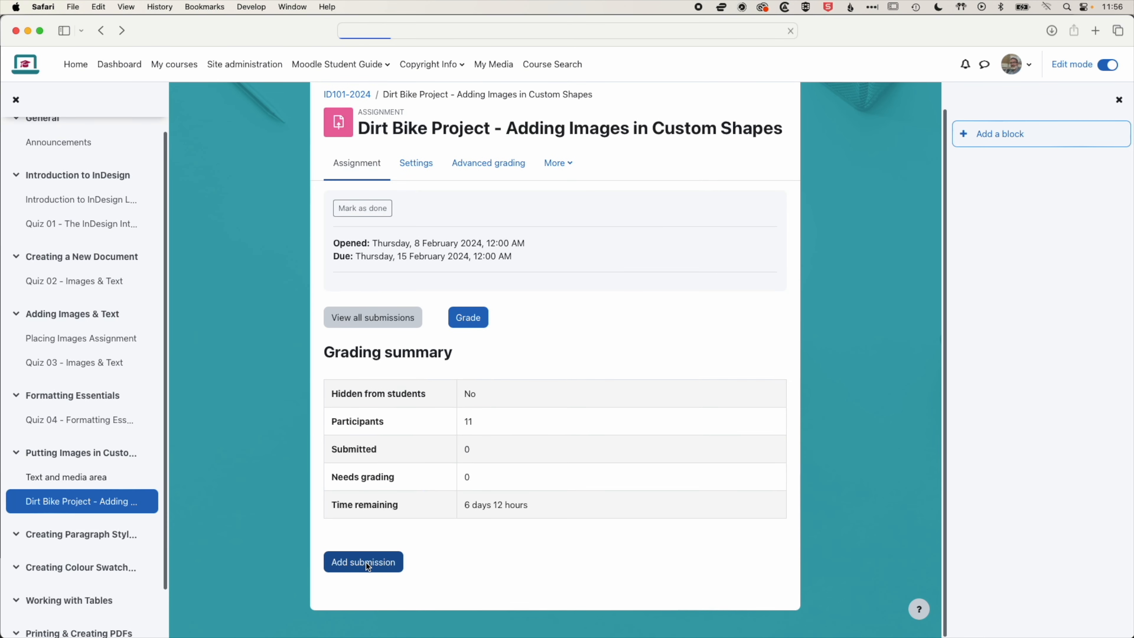
scroll(458, 329, "down", 2)
scroll(459, 334, "down", 1)
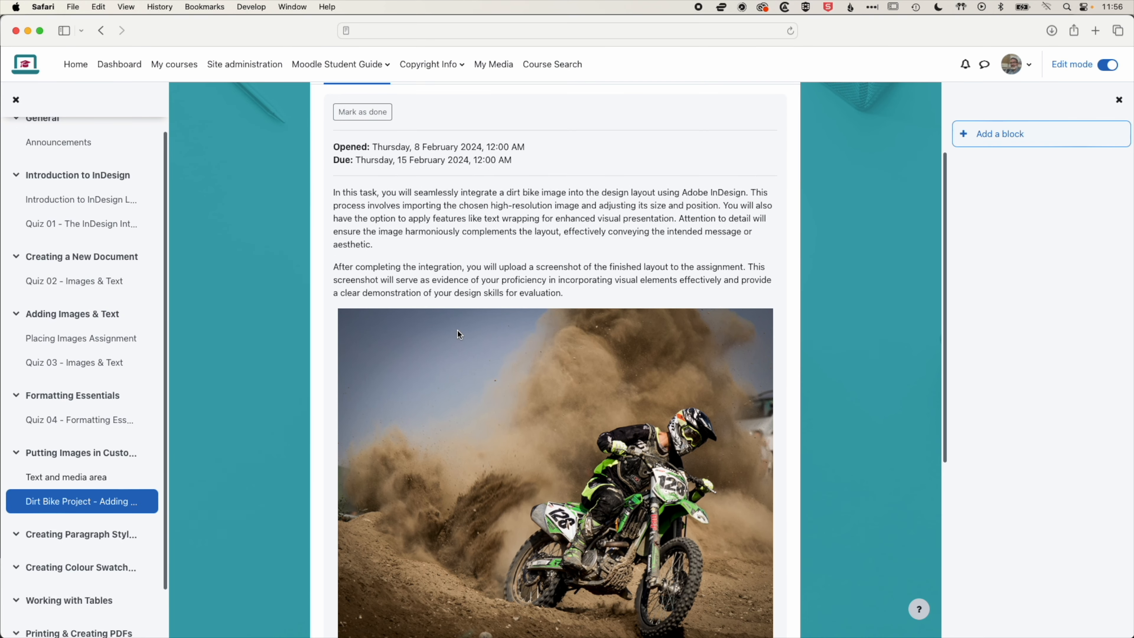
scroll(460, 334, "down", 4)
scroll(460, 334, "up", 2)
scroll(457, 329, "up", 5)
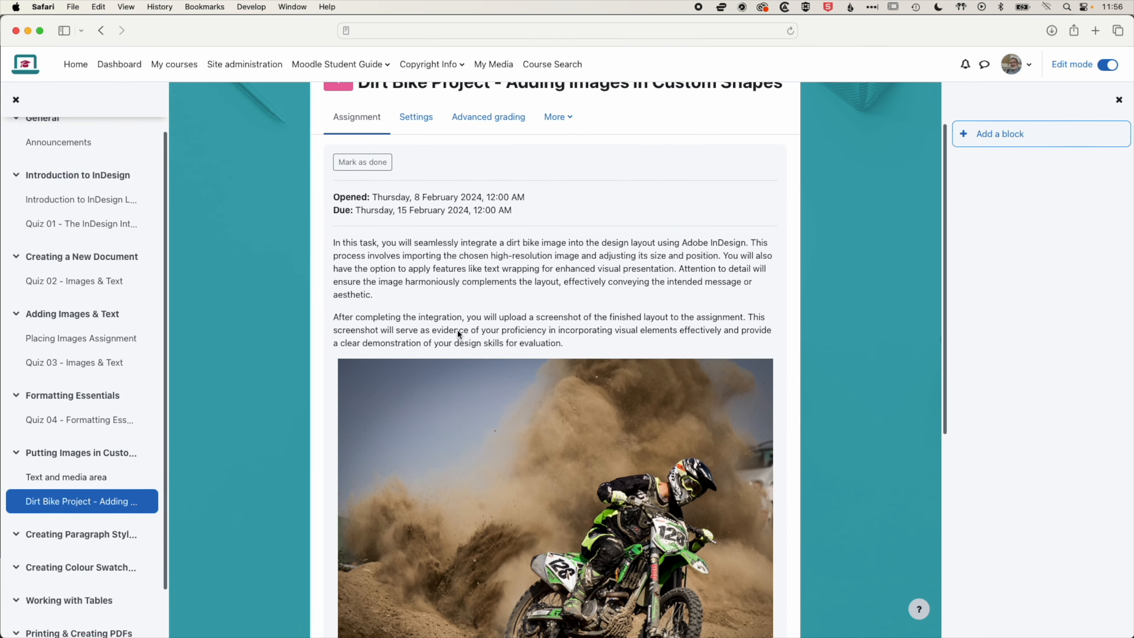
left_click(107, 32)
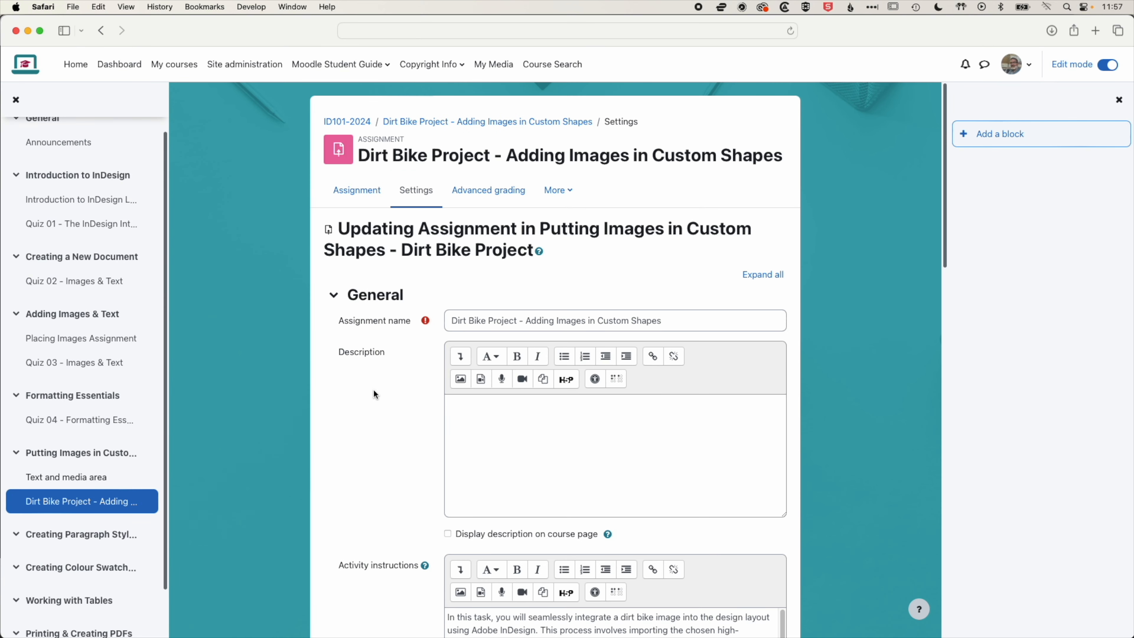
Copy the activity instructions text into the Description field
scroll(376, 392, "down", 3)
scroll(378, 396, "down", 1)
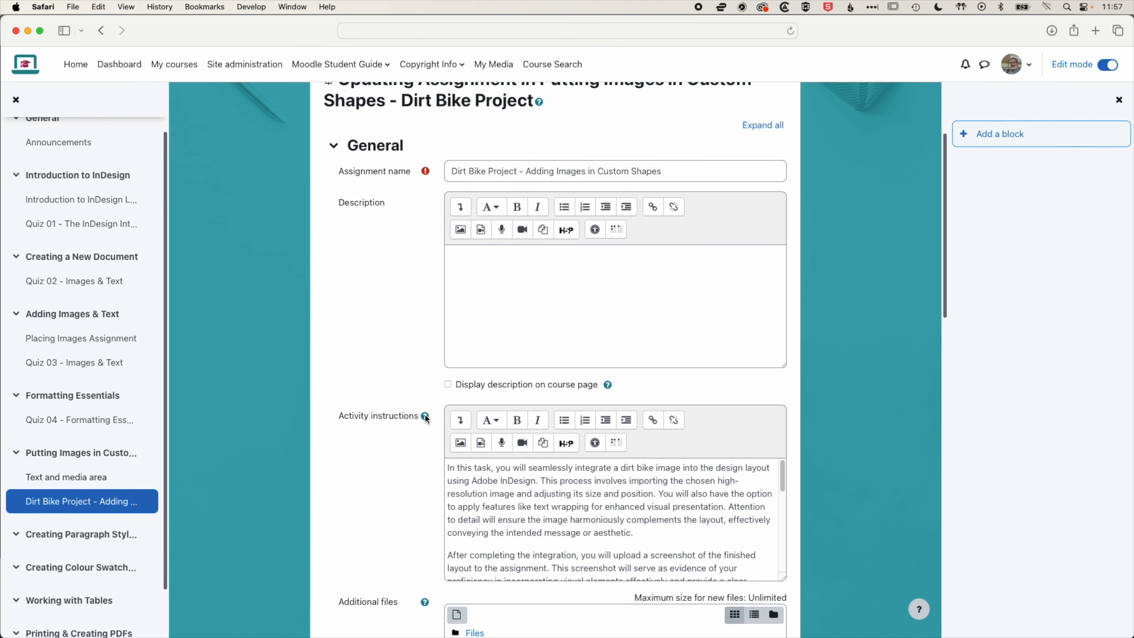
scroll(538, 406, "down", 2)
left_click(538, 406)
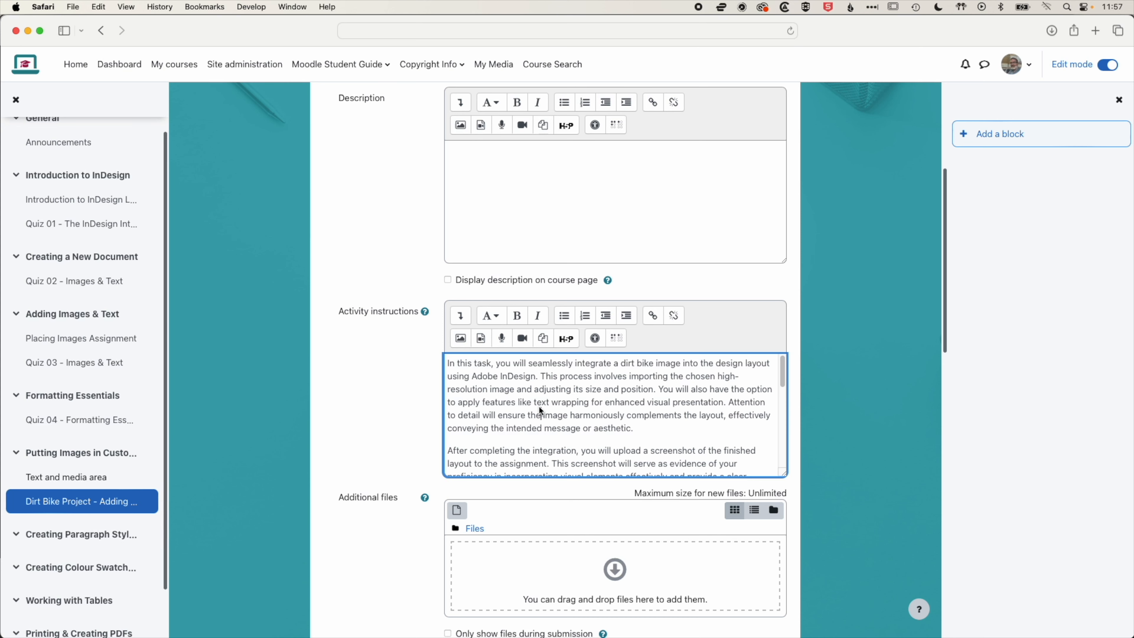
key("super+a")
key("super+c")
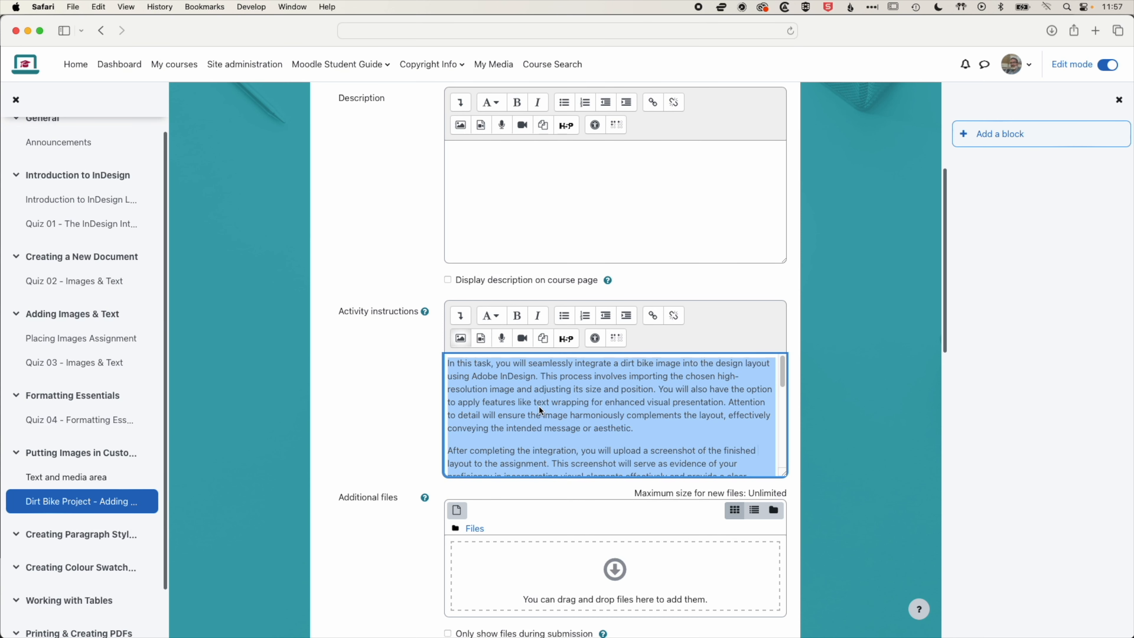
left_click(480, 172)
key("super+v")
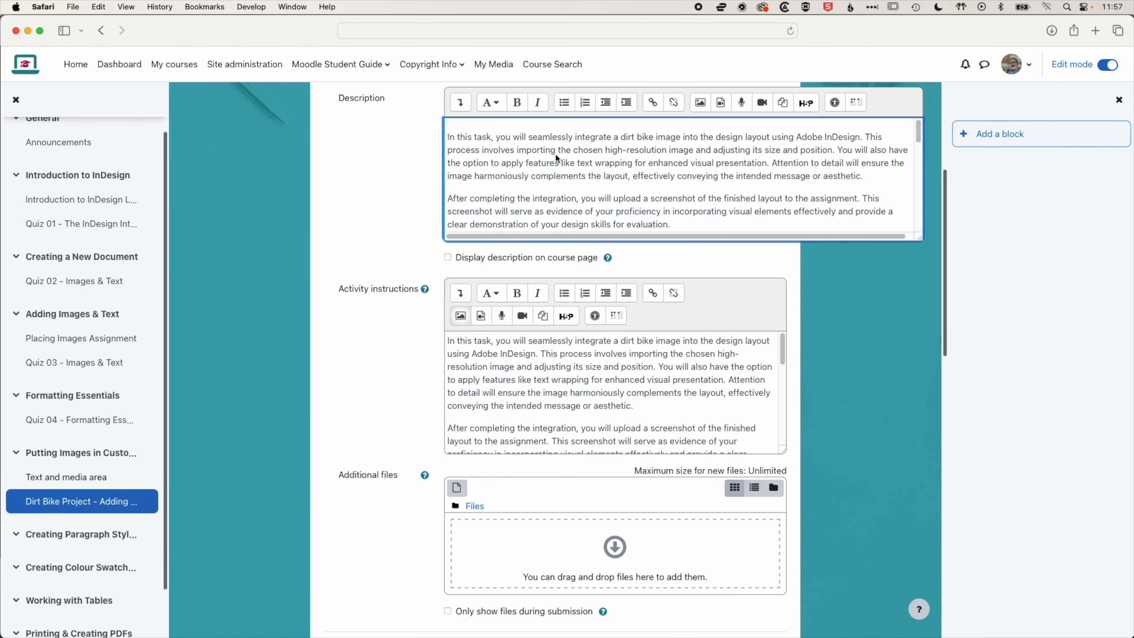
Save the assignment with the copied description and display it
scroll(289, 245, "up", 2)
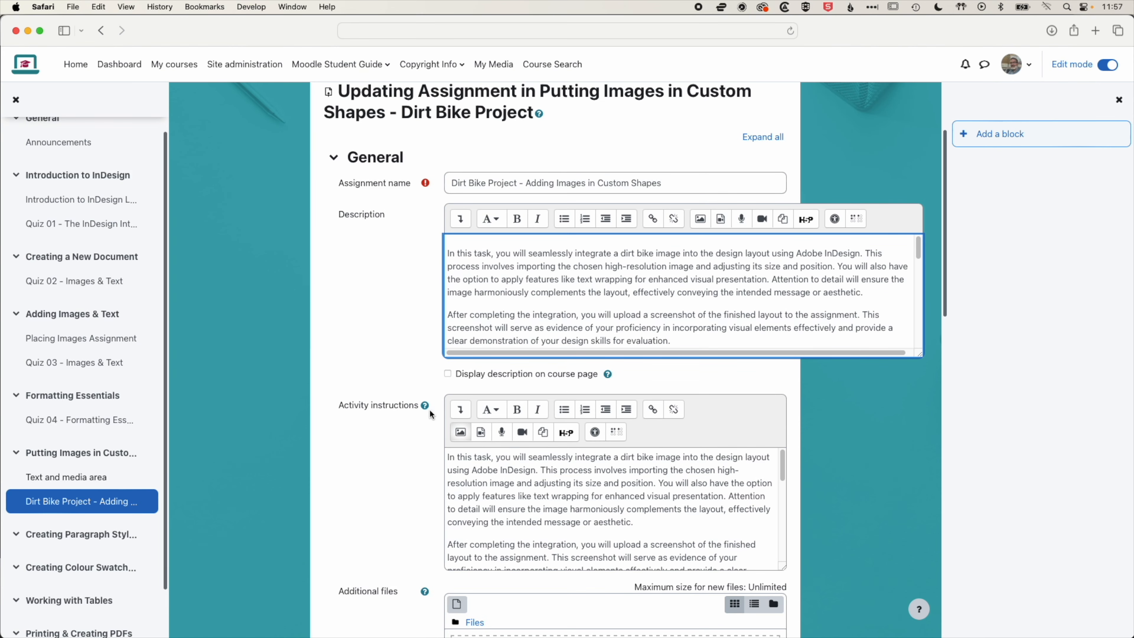
scroll(430, 412, "down", 10)
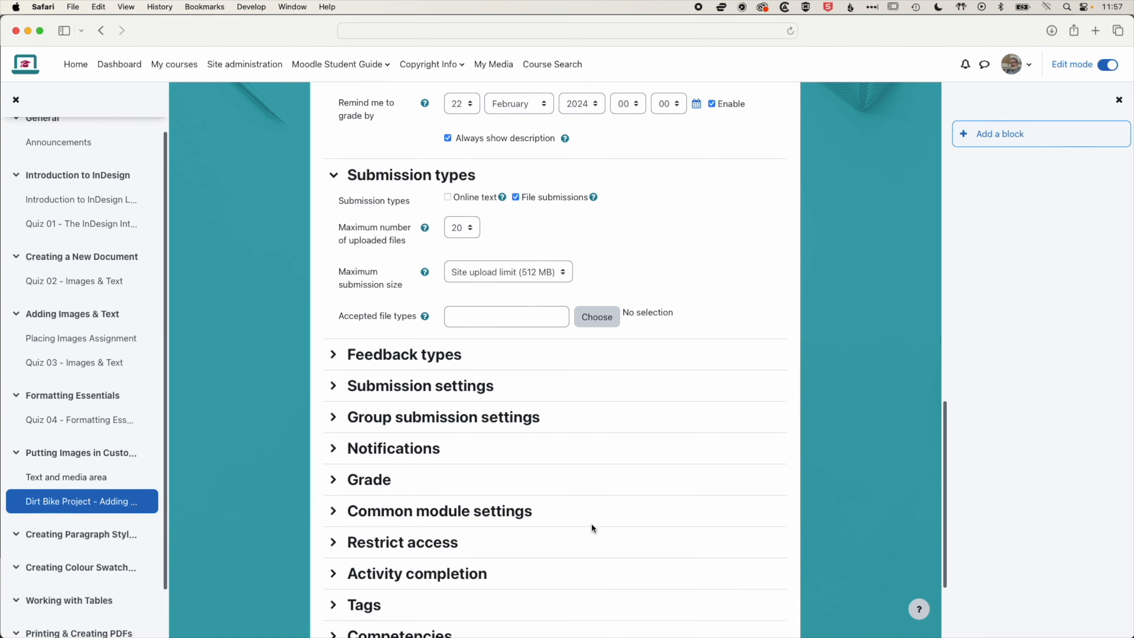
scroll(592, 523, "down", 3)
left_click(605, 554)
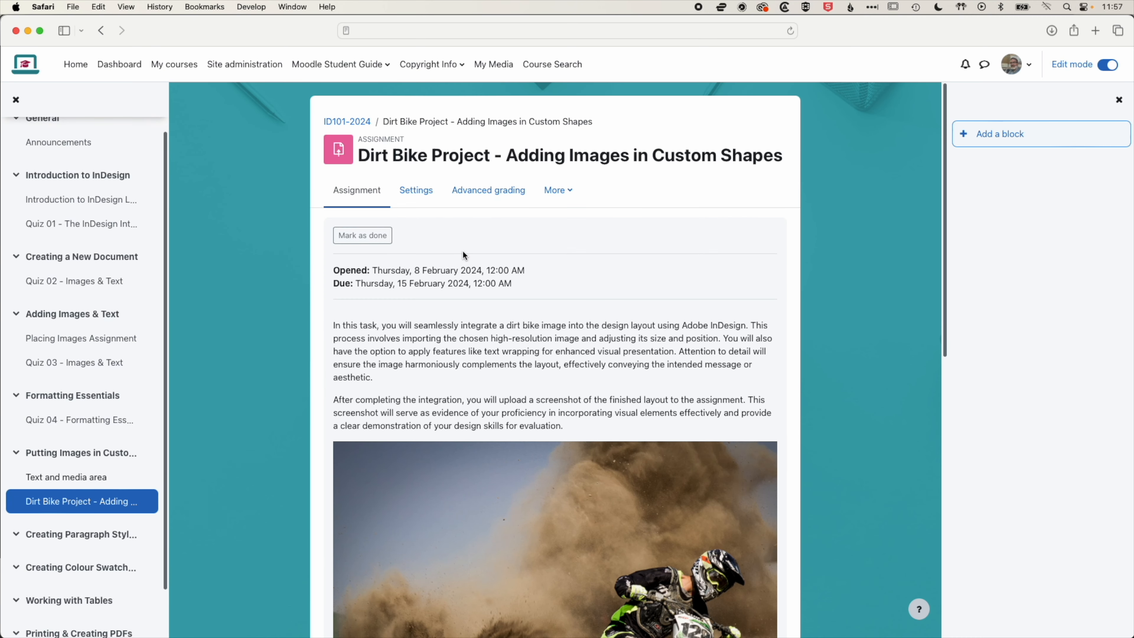
Return to the course page and reopen the Dirt Bike Project assignment to view its description
left_click(351, 121)
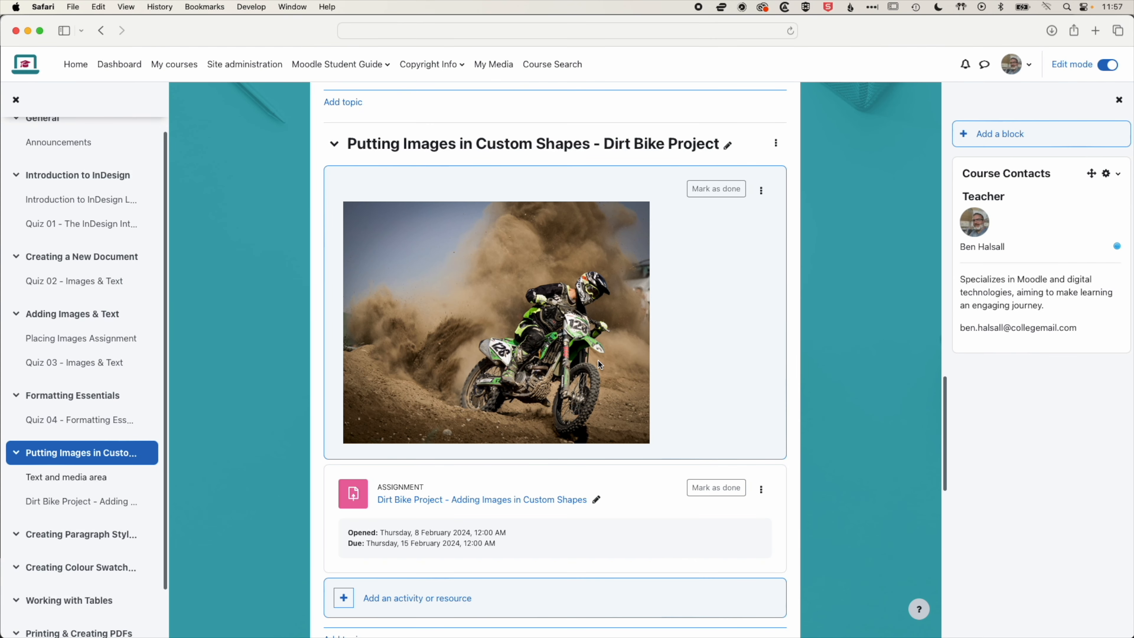
scroll(598, 359, "down", 3)
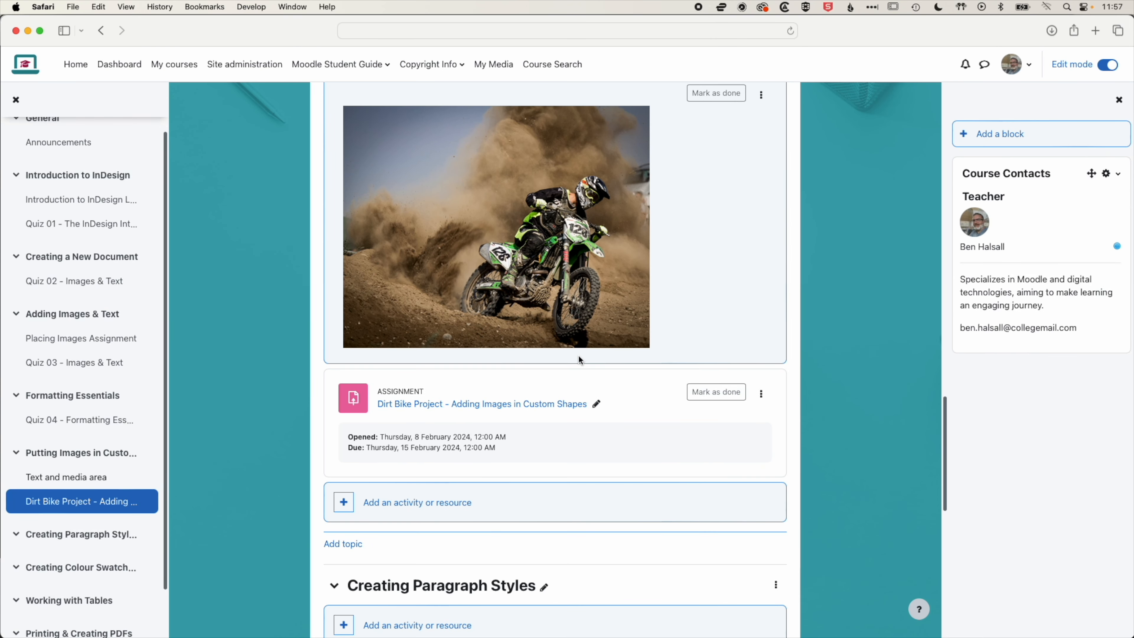
left_click(462, 404)
scroll(476, 396, "down", 3)
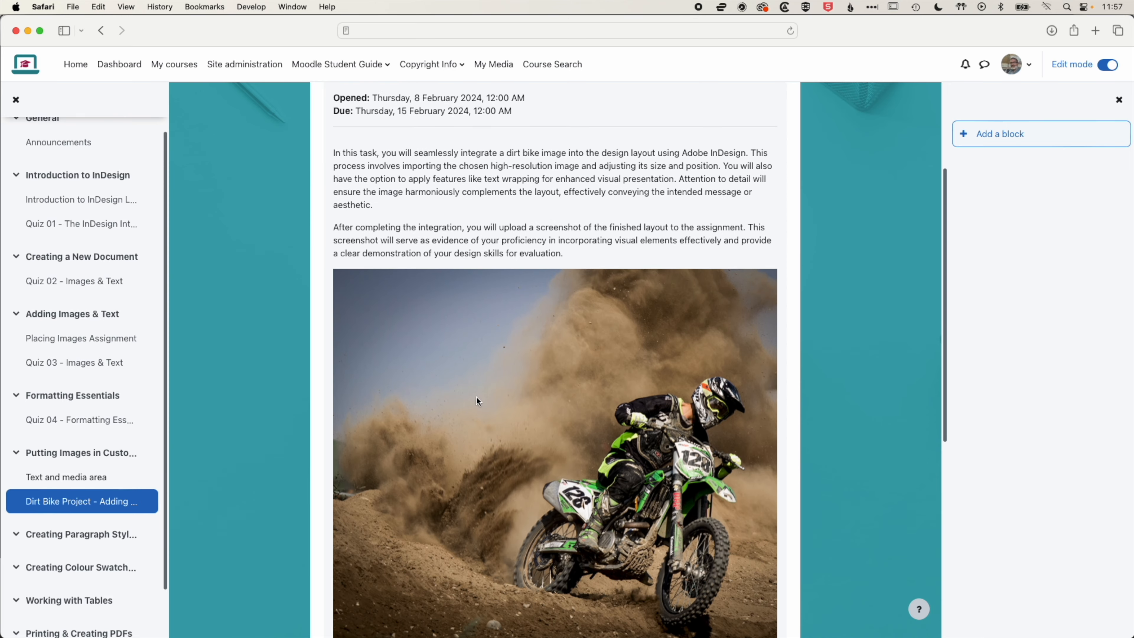
scroll(476, 397, "up", 6)
scroll(476, 399, "down", 2)
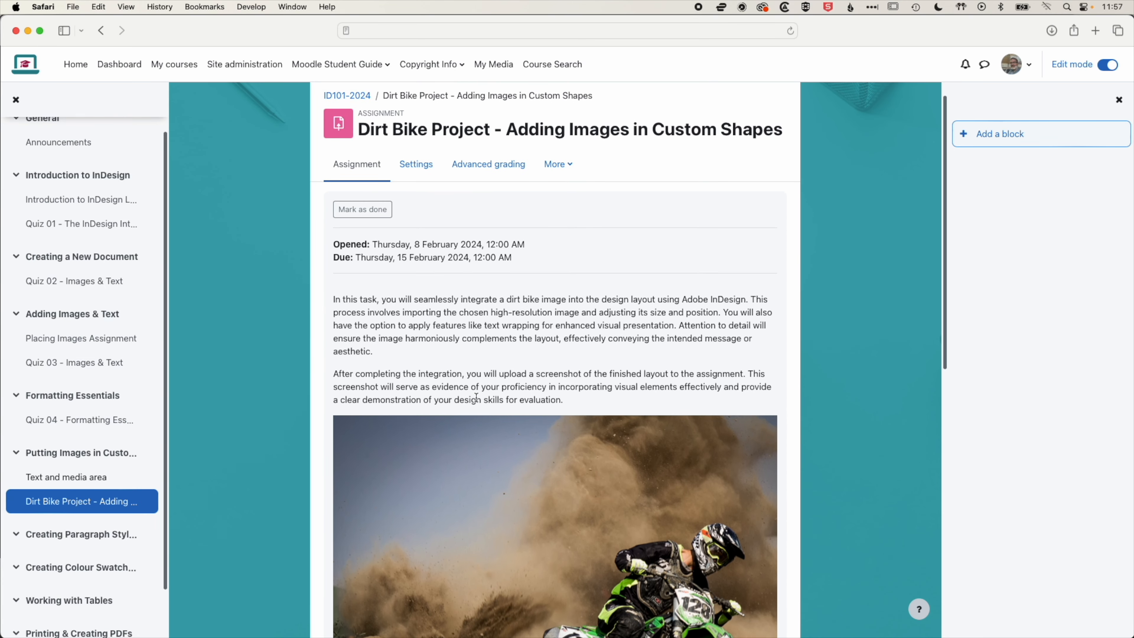
scroll(492, 350, "down", 10)
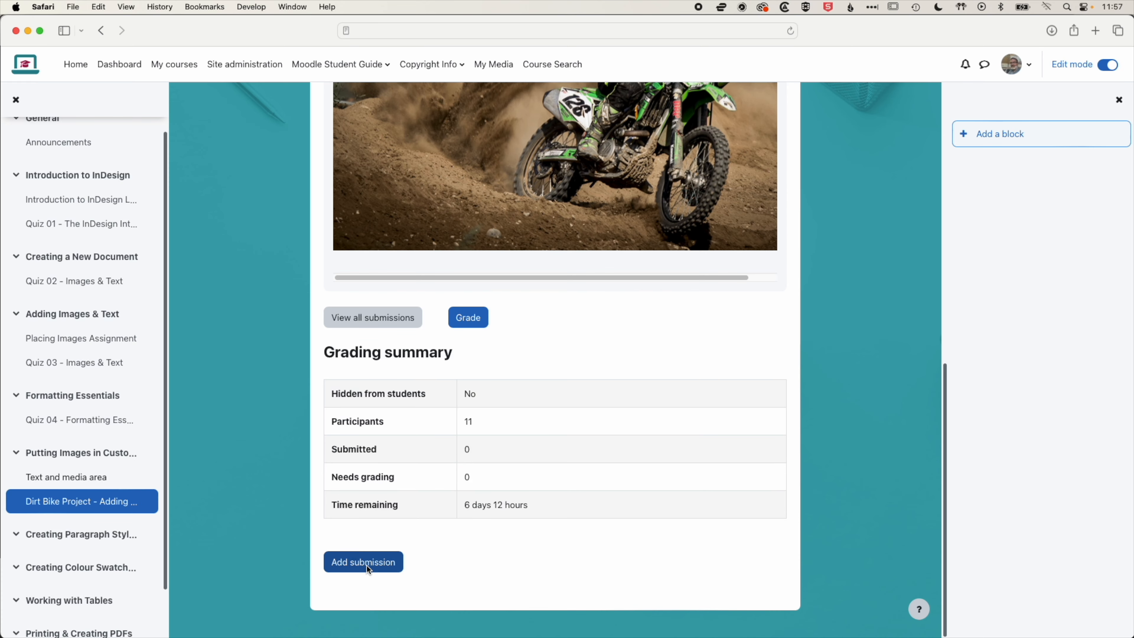
Open the Add submission page and review the instructions and image shown to students
left_click(366, 554)
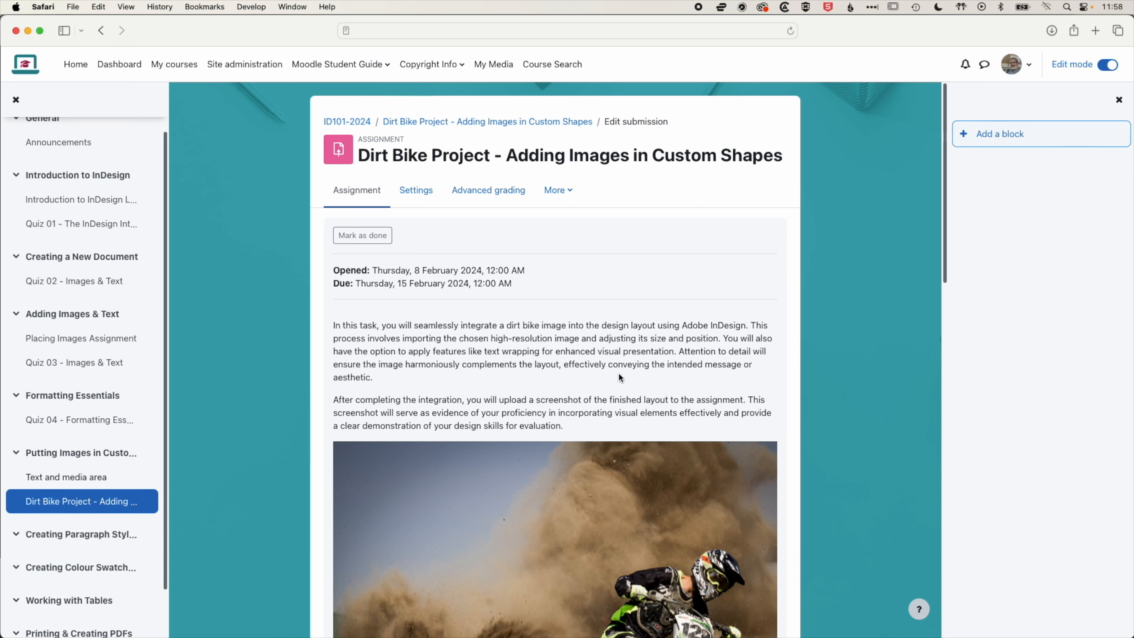
scroll(649, 391, "down", 10)
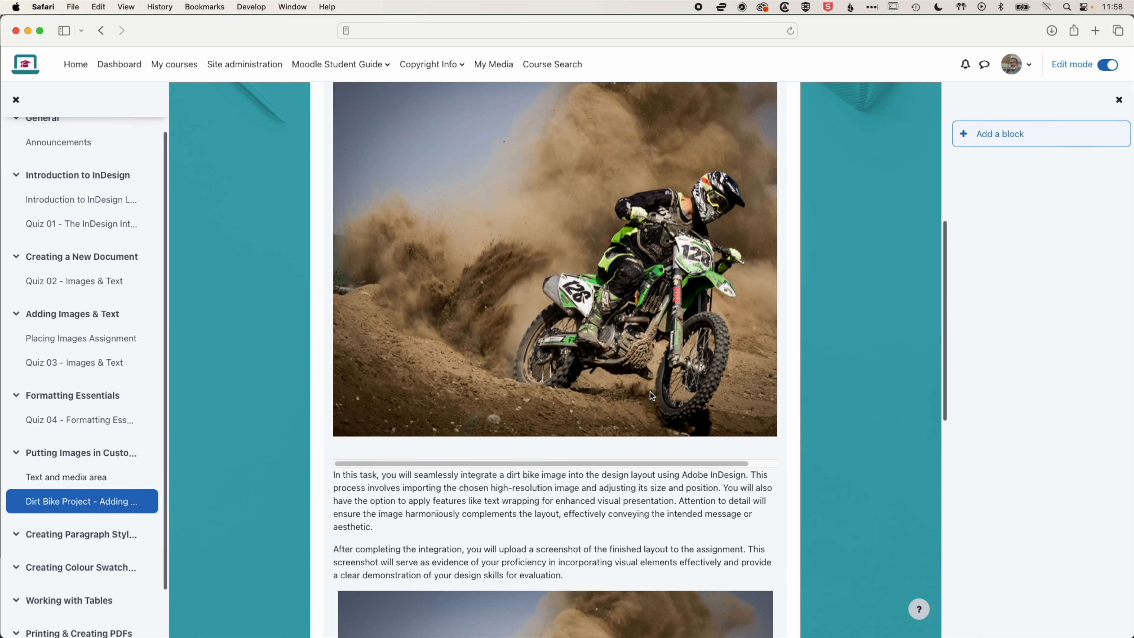
scroll(650, 392, "down", 10)
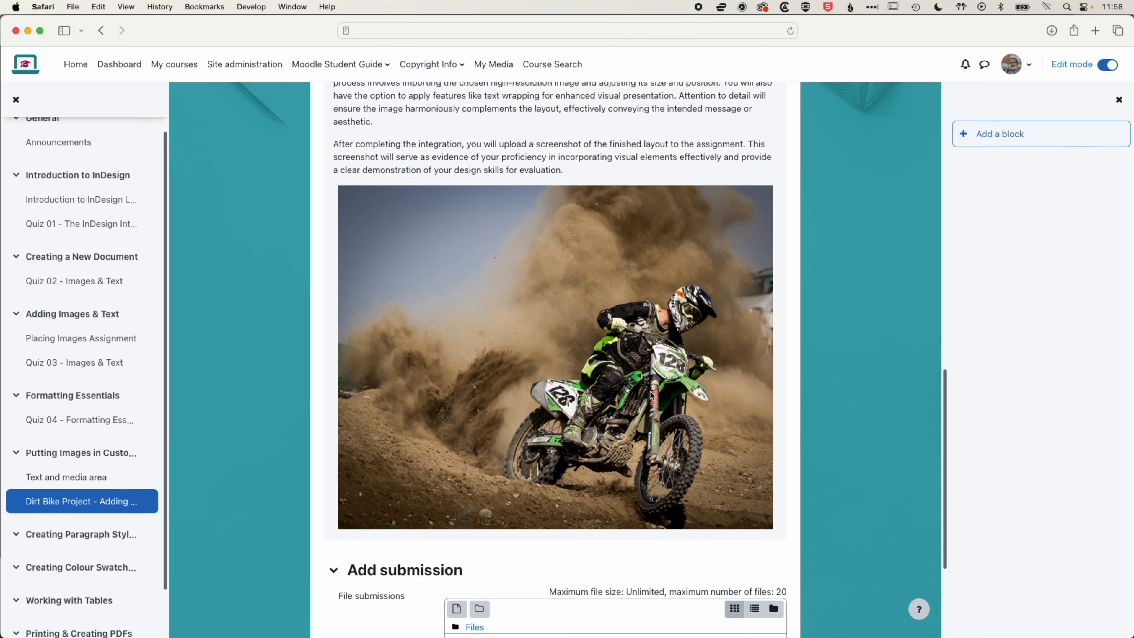
scroll(651, 393, "up", 14)
scroll(650, 392, "down", 10)
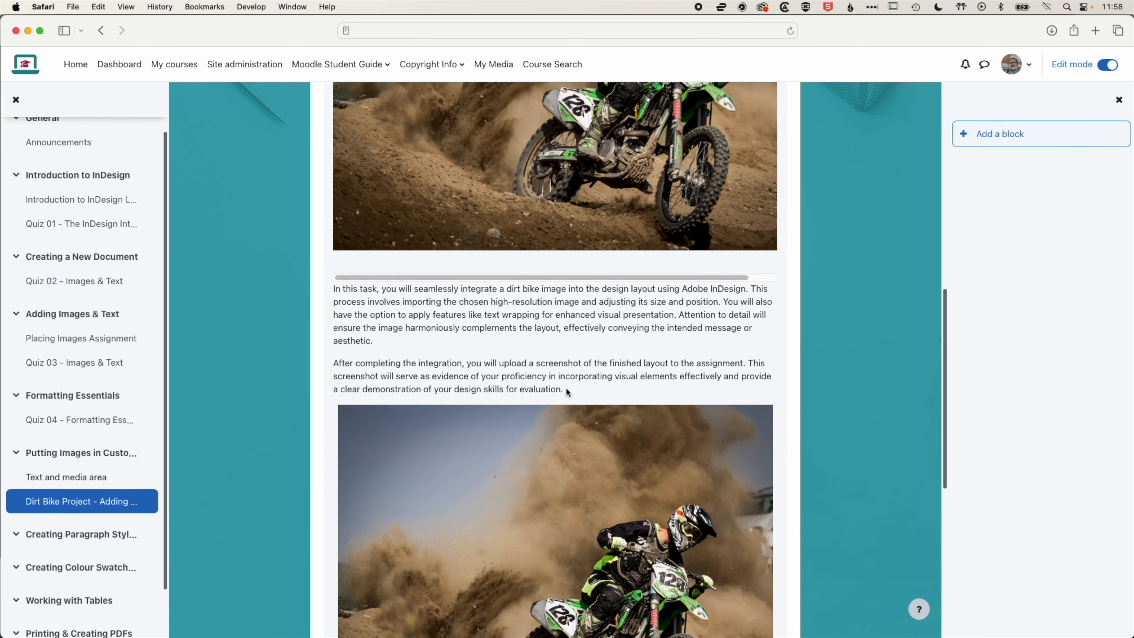
scroll(566, 388, "down", 5)
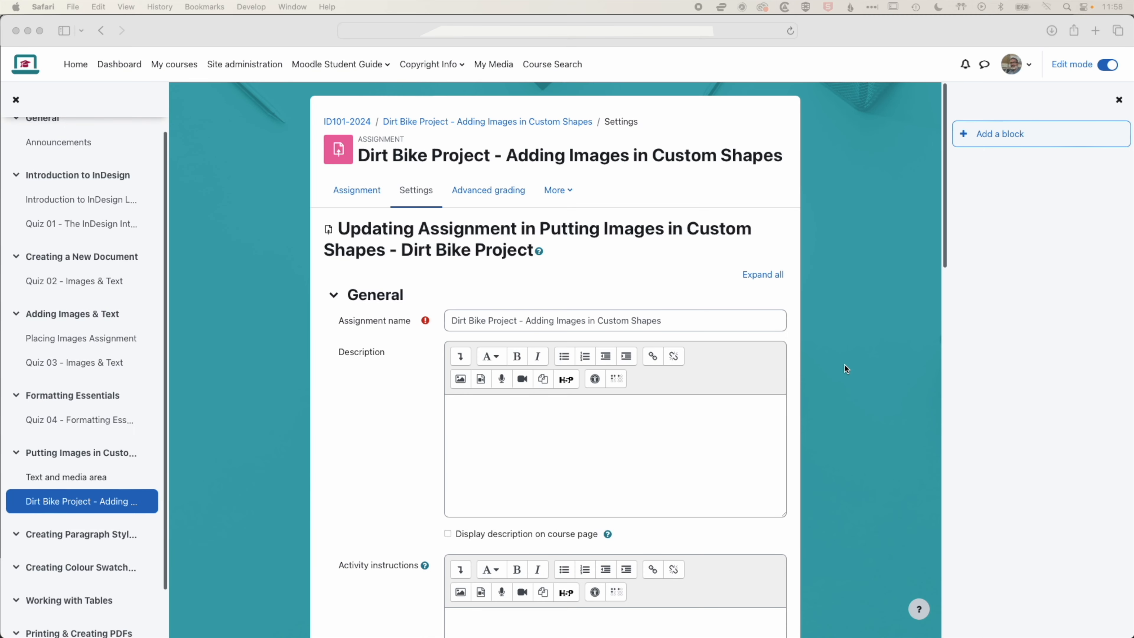
scroll(844, 363, "down", 5)
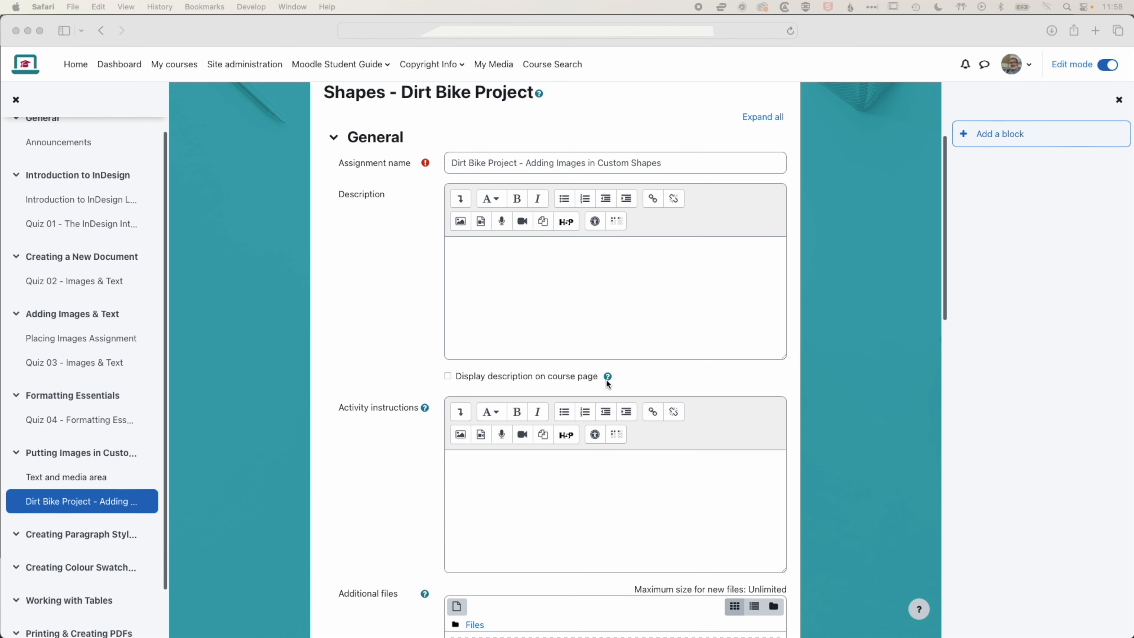
Paste the instructions text into the empty Description field, enlarge the editor and add a new line
left_click(498, 284)
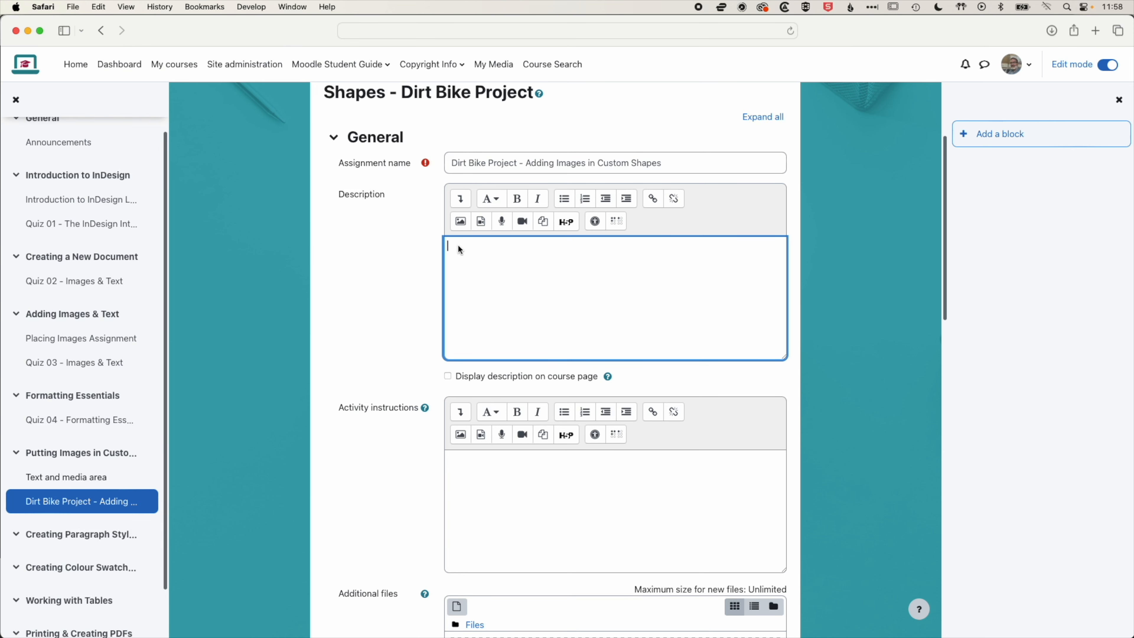
key("super+v")
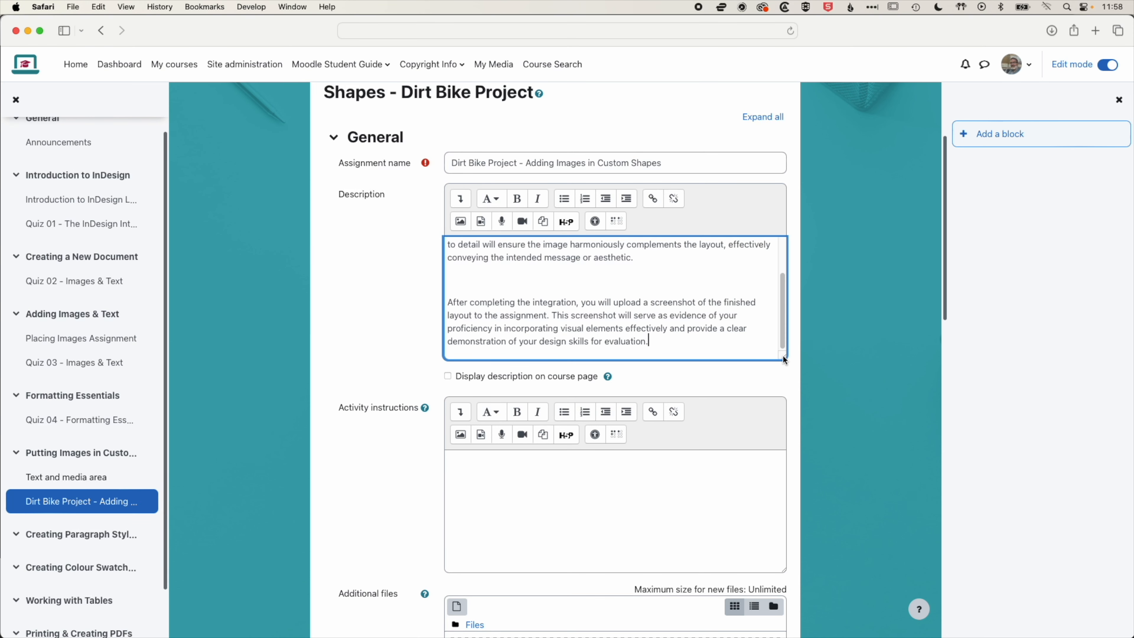
left_click_drag(784, 359, 784, 521)
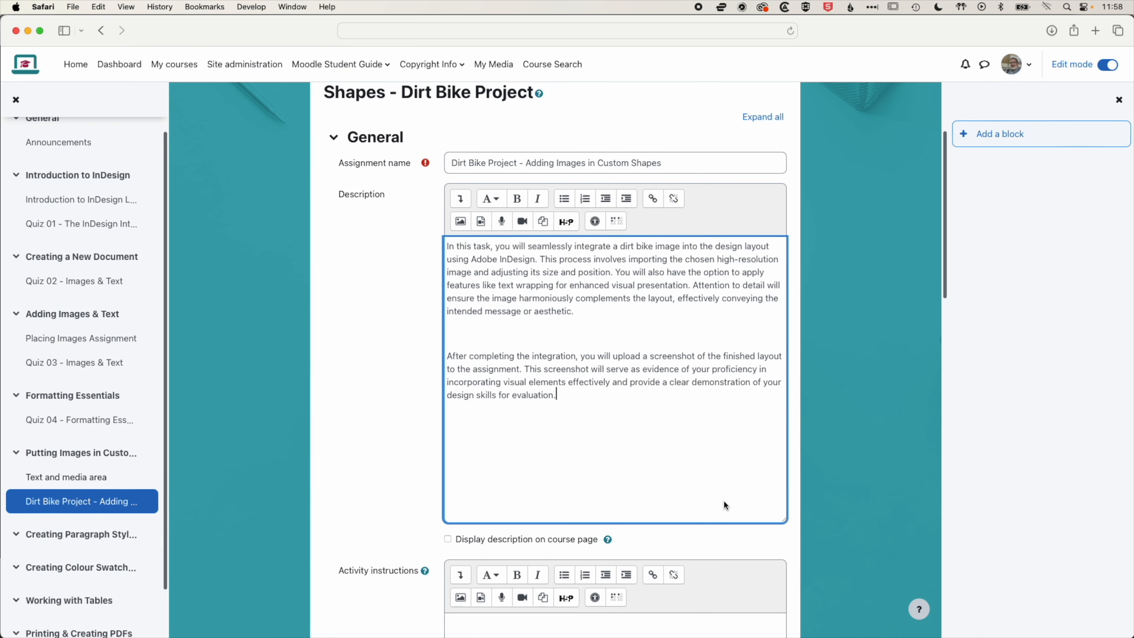
key("Return")
Insert dirt-bike.jpg from recent files into the Description, overwriting the existing file
left_click(469, 221)
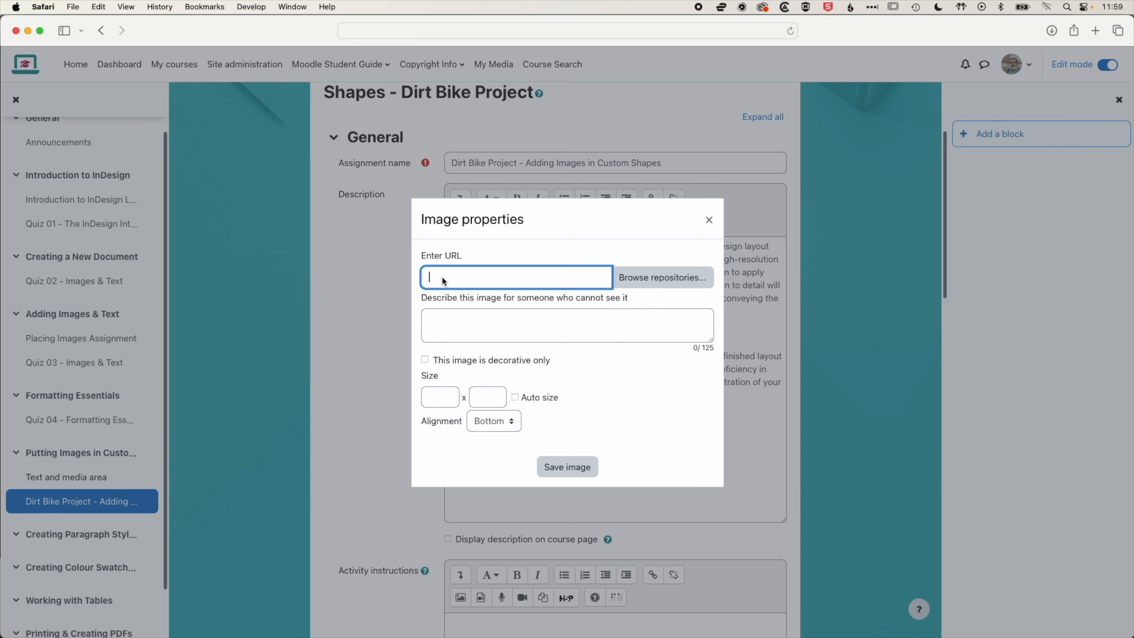
left_click(665, 278)
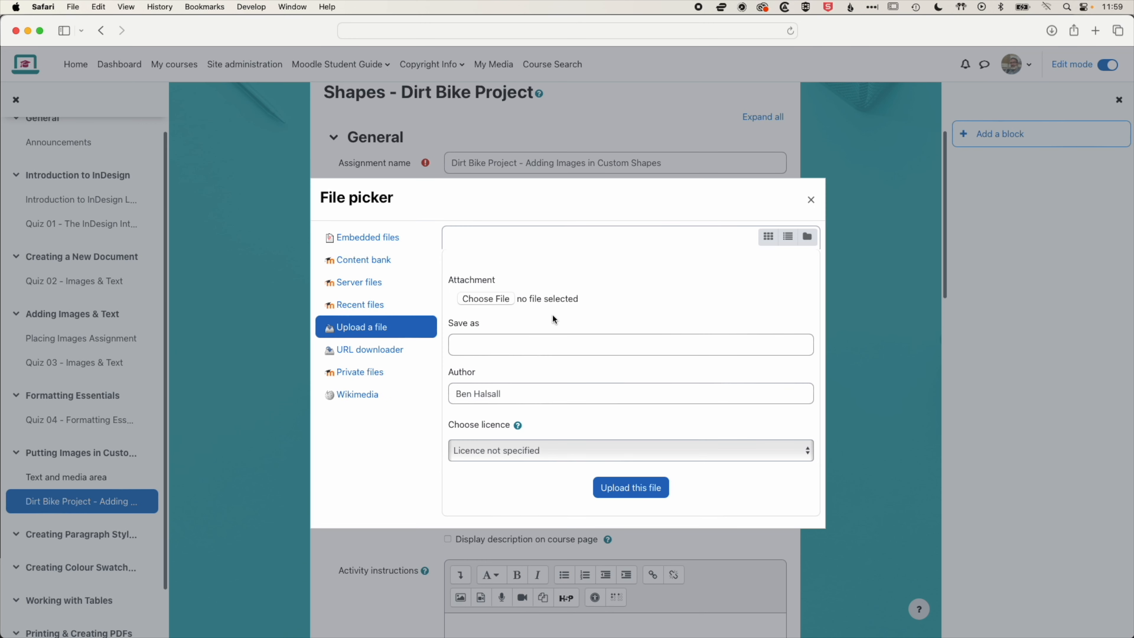
left_click(362, 304)
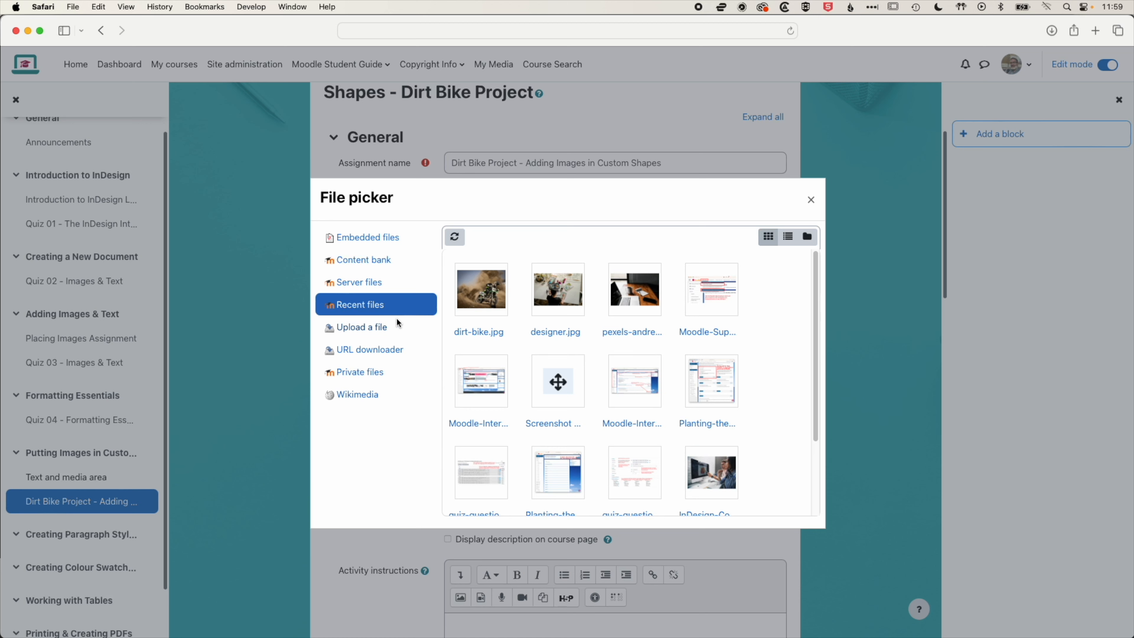
left_click(481, 296)
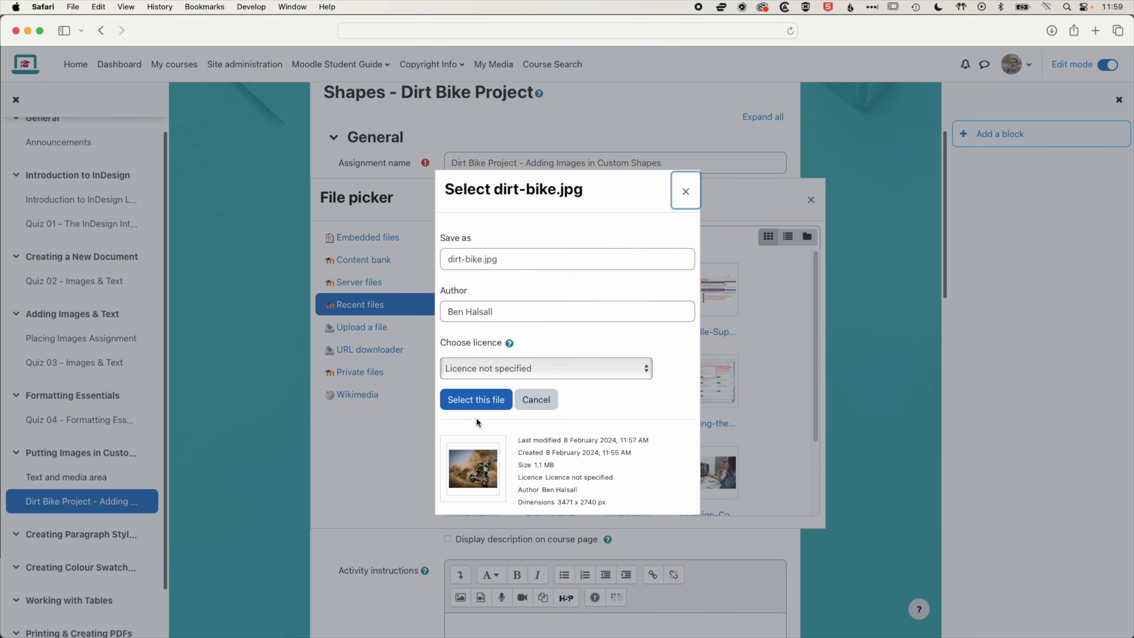
left_click(479, 403)
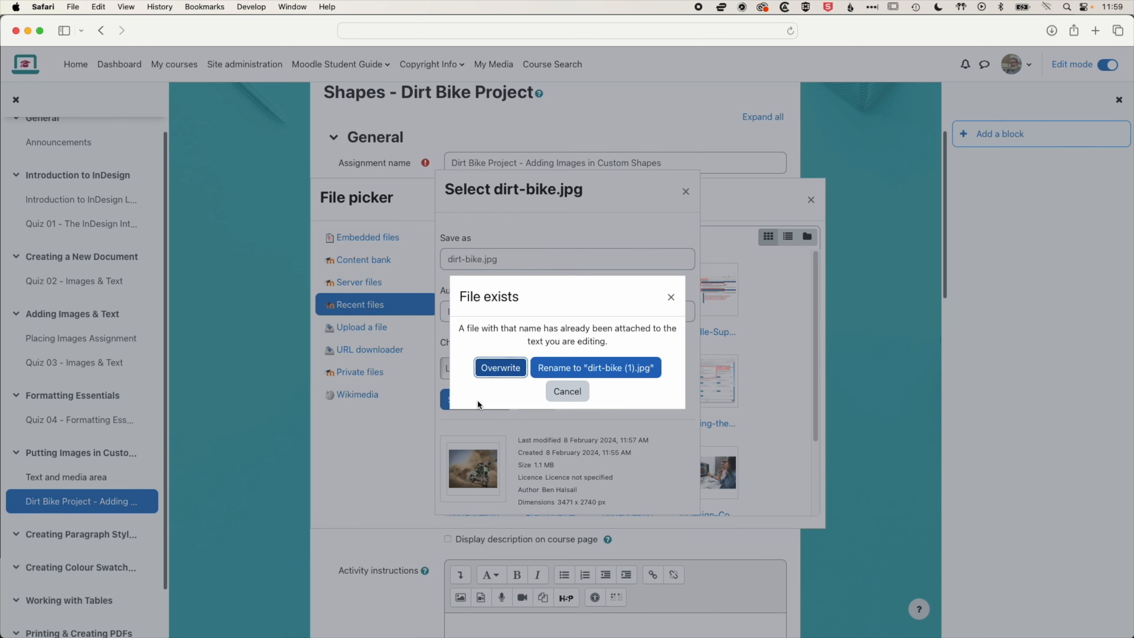
left_click(502, 369)
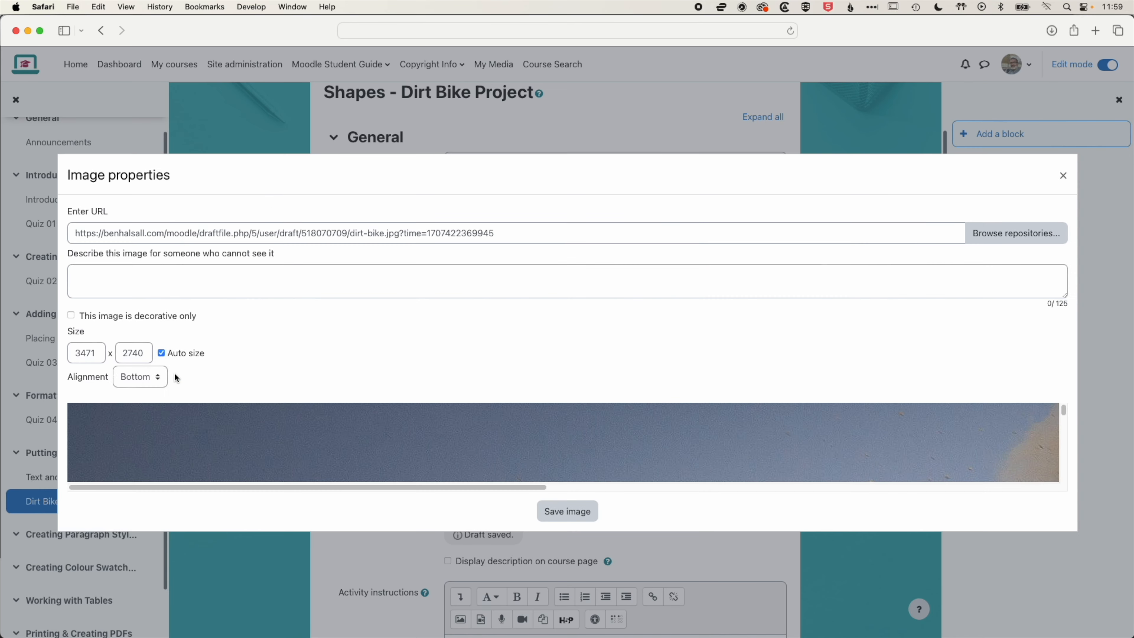
Set the image width to 800, describe it as "Dirt bike in action." and save the image
type("800")
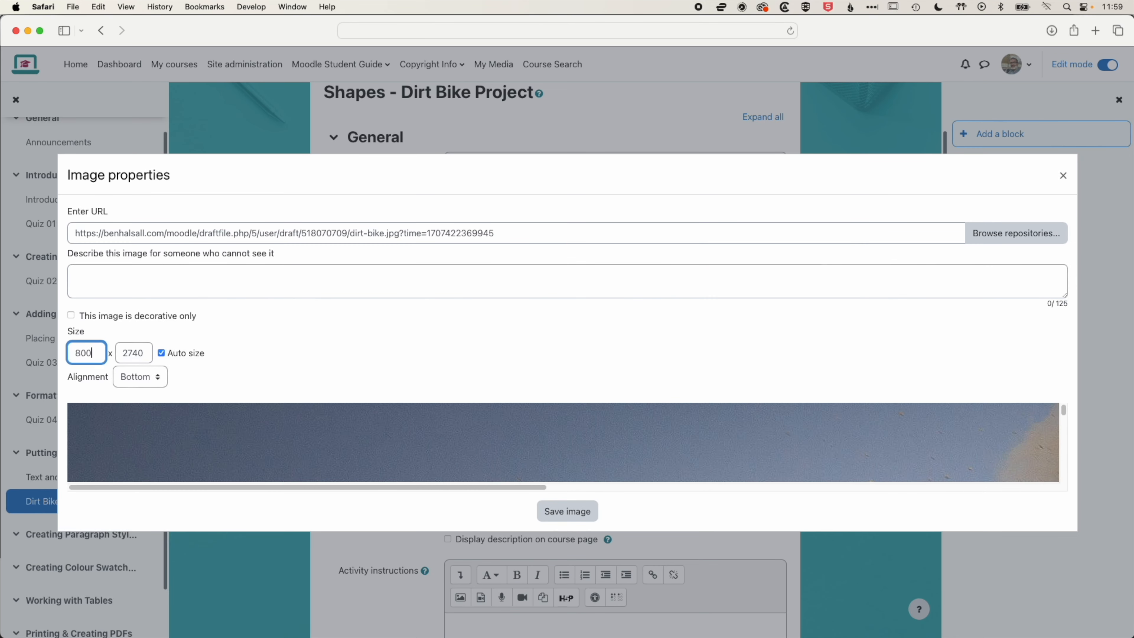
key("Tab")
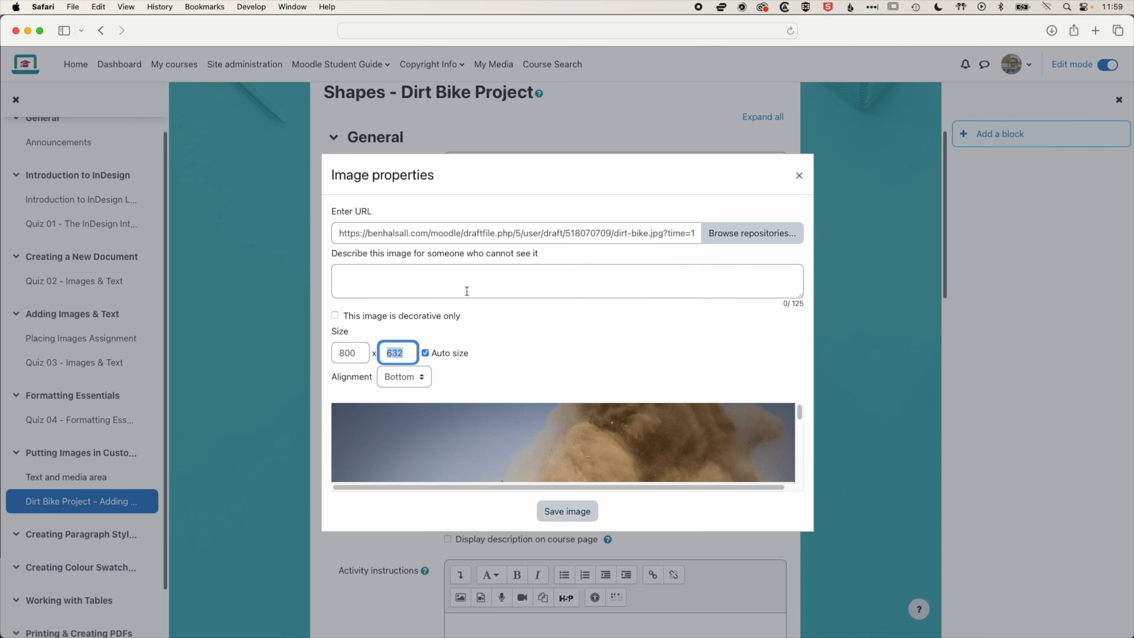
left_click(336, 317)
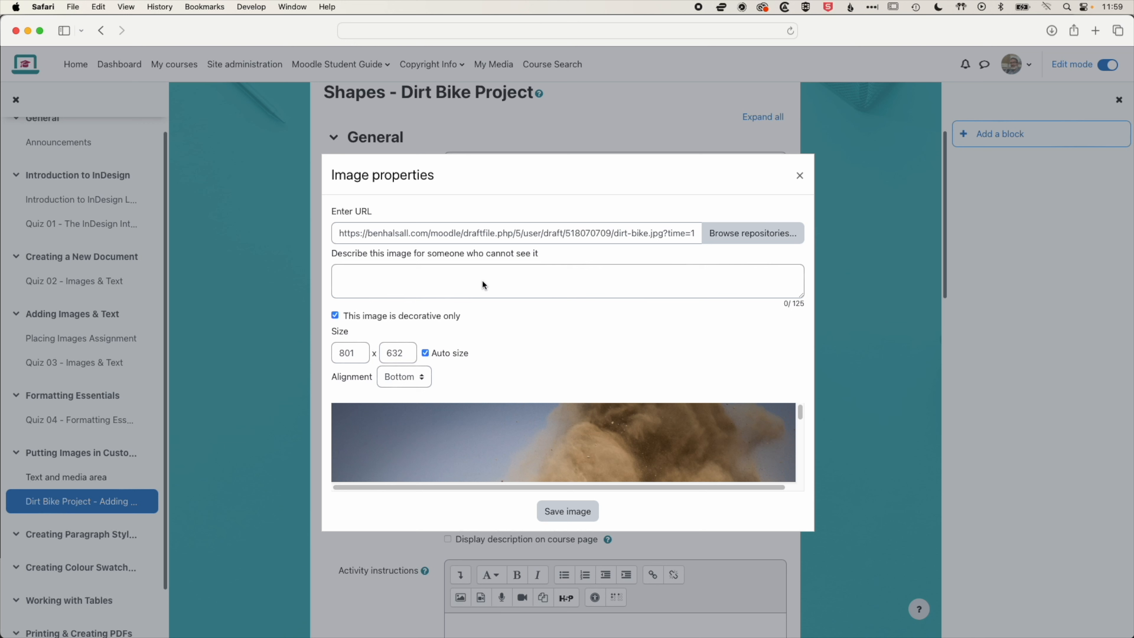
left_click(344, 316)
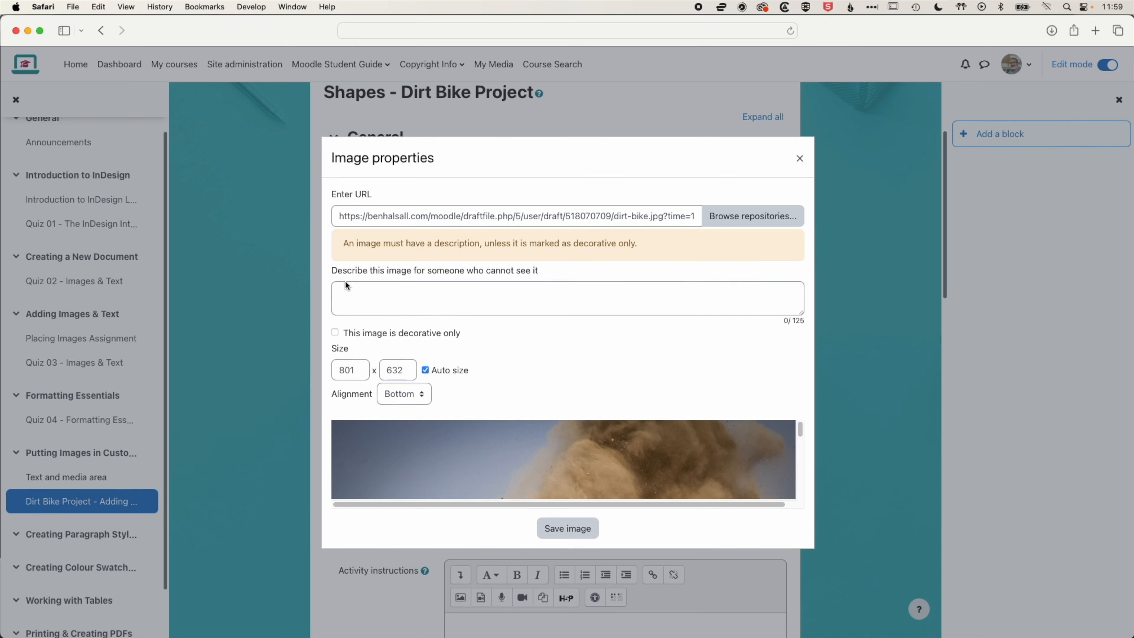
left_click(348, 286)
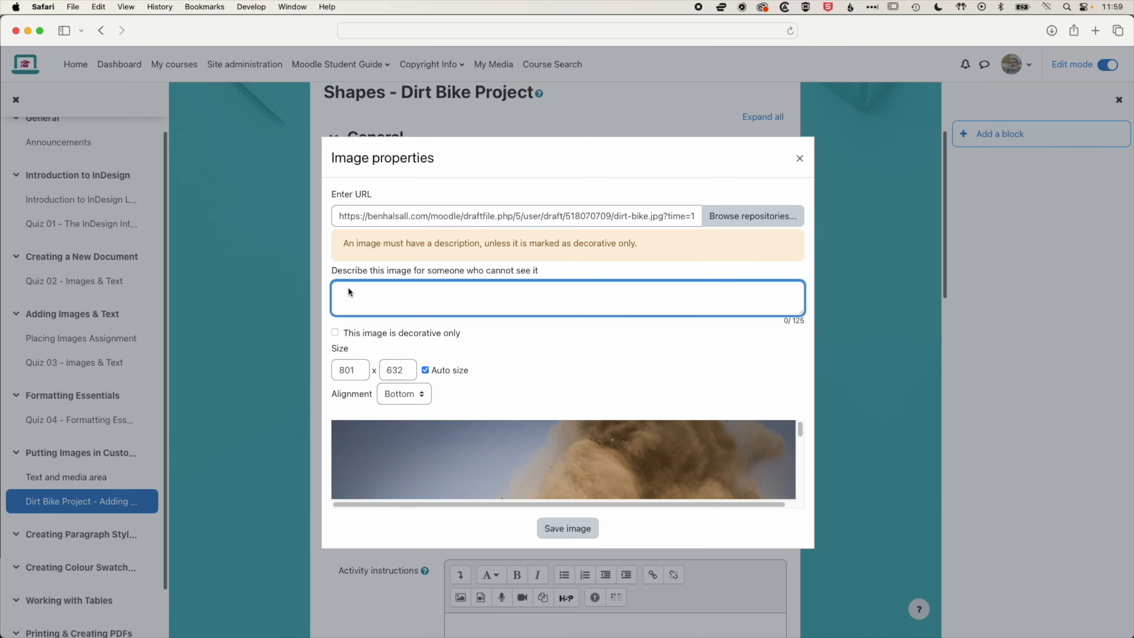
type("Dirt bike in action.")
left_click(561, 529)
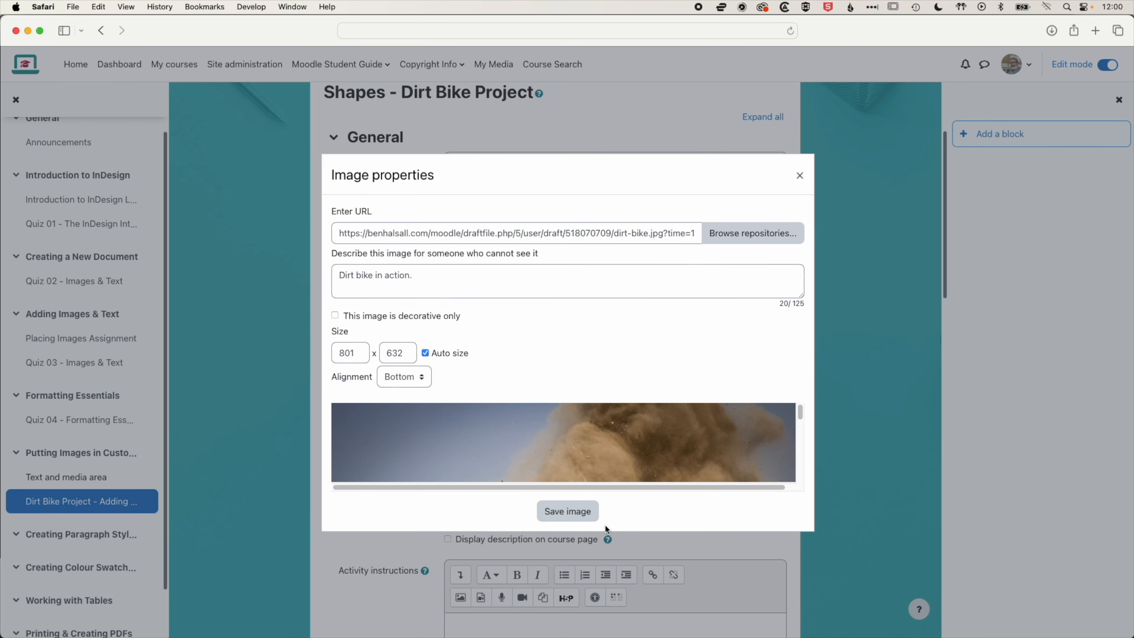
left_click(567, 511)
Save and display the assignment, then go to the course's General section
scroll(597, 519, "down", 15)
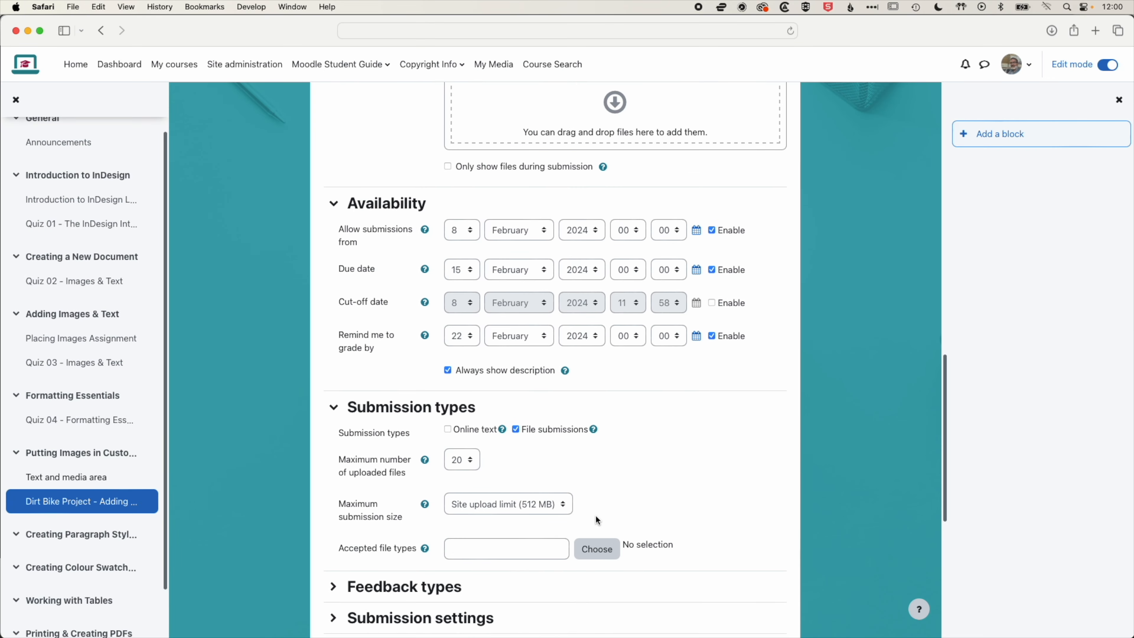
scroll(597, 519, "down", 8)
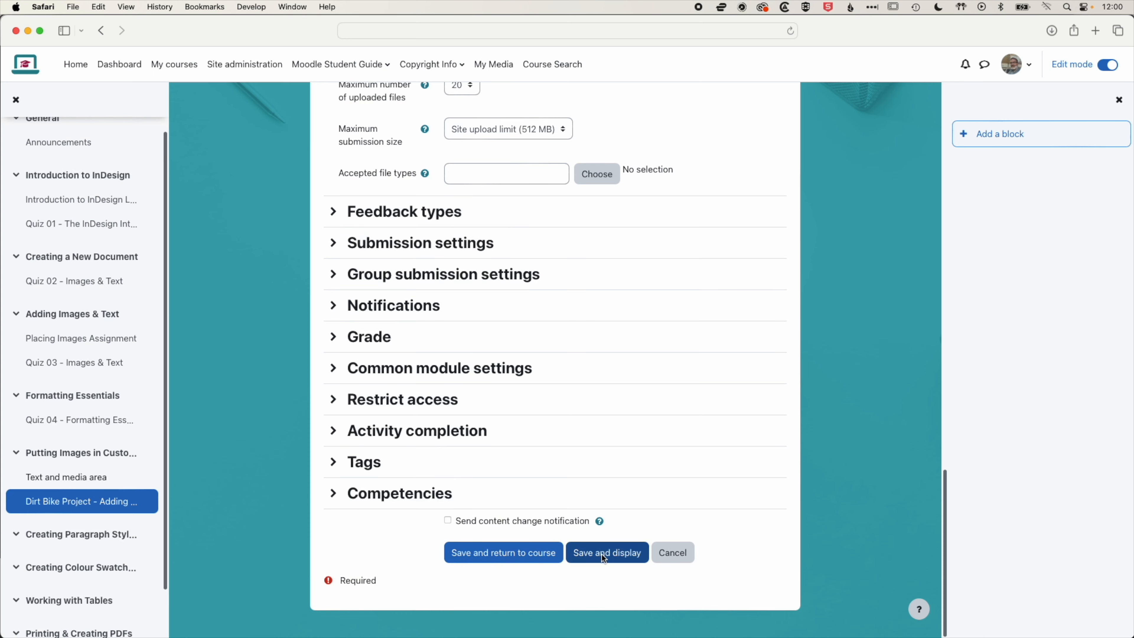
left_click(603, 554)
scroll(630, 410, "down", 5)
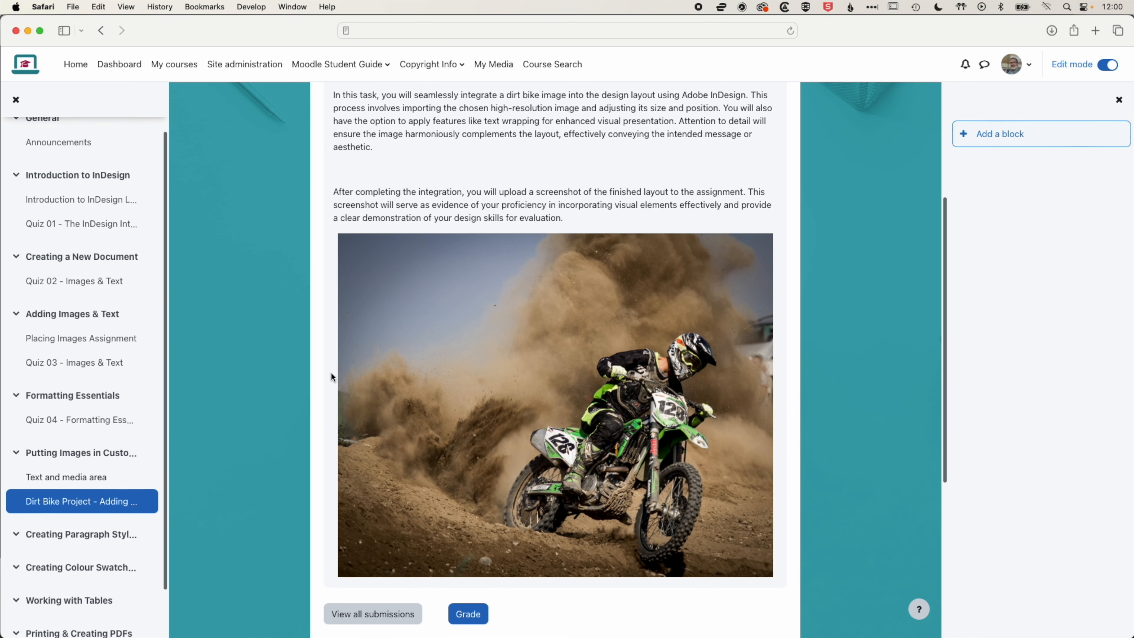
scroll(427, 238, "up", 2)
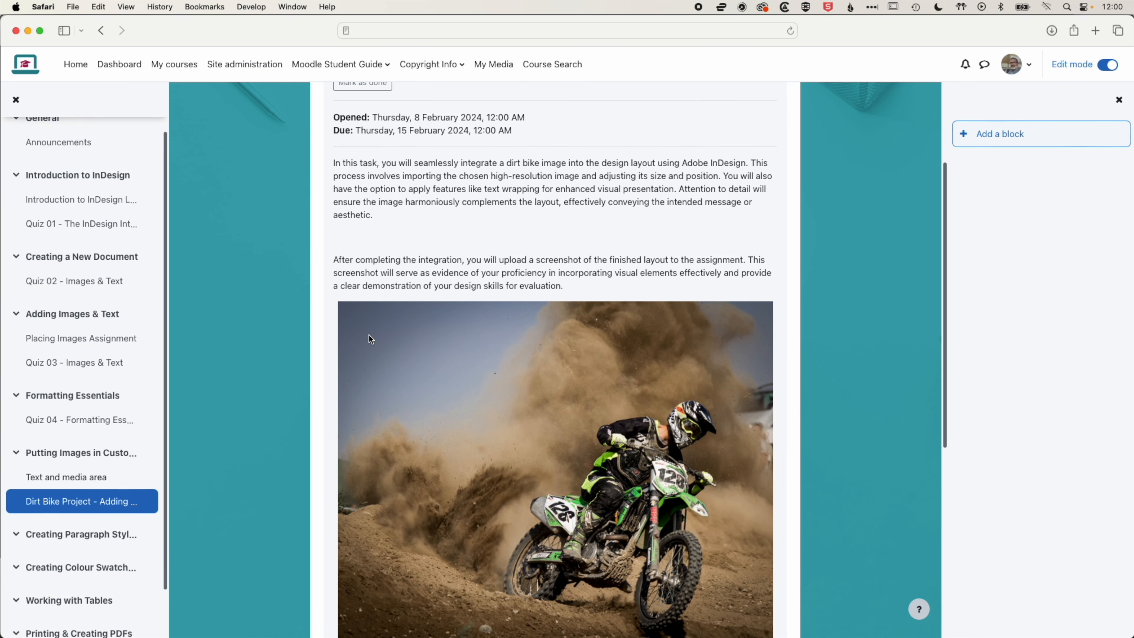
scroll(371, 337, "up", 4)
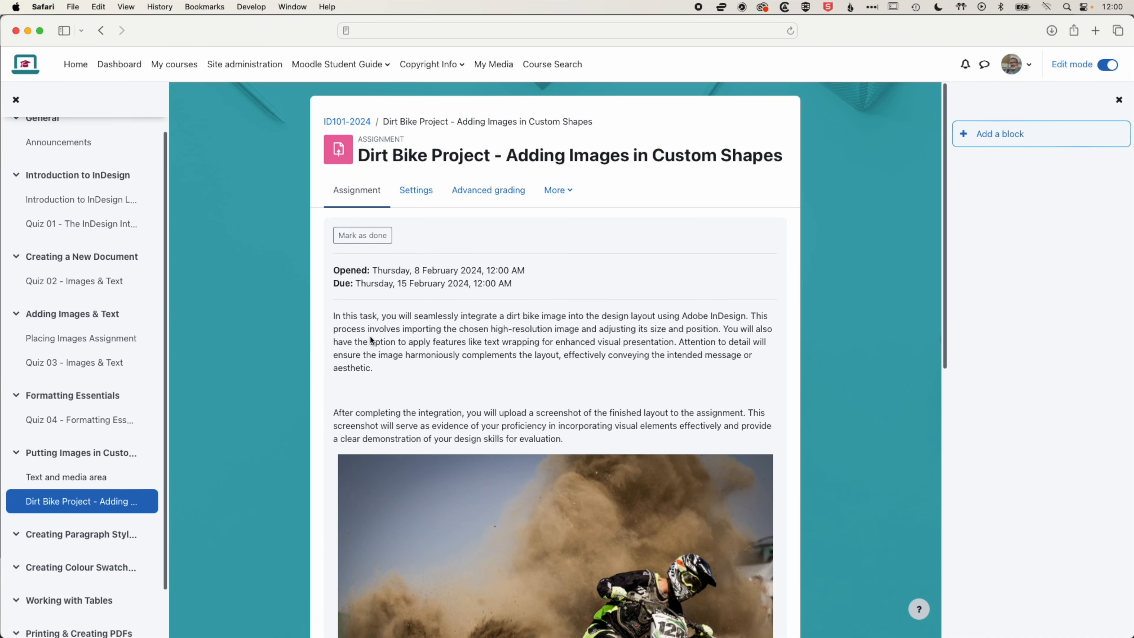
scroll(62, 178, "up", 2)
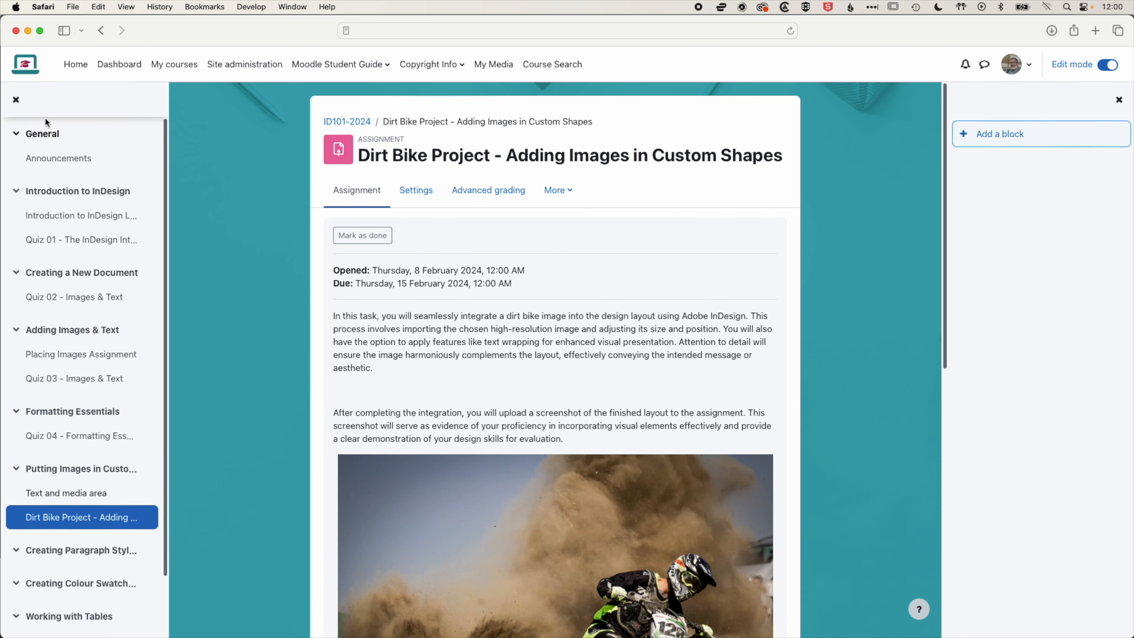
left_click(43, 133)
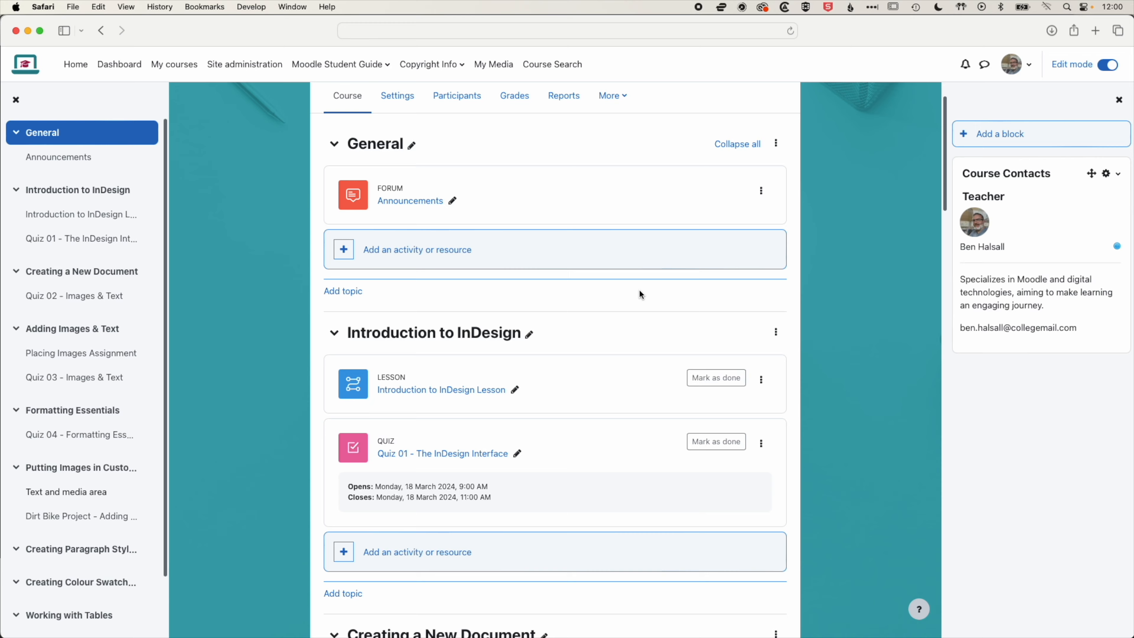
Open the Dirt Bike Project assignment to review it, and return to the course's General section
scroll(478, 360, "down", 20)
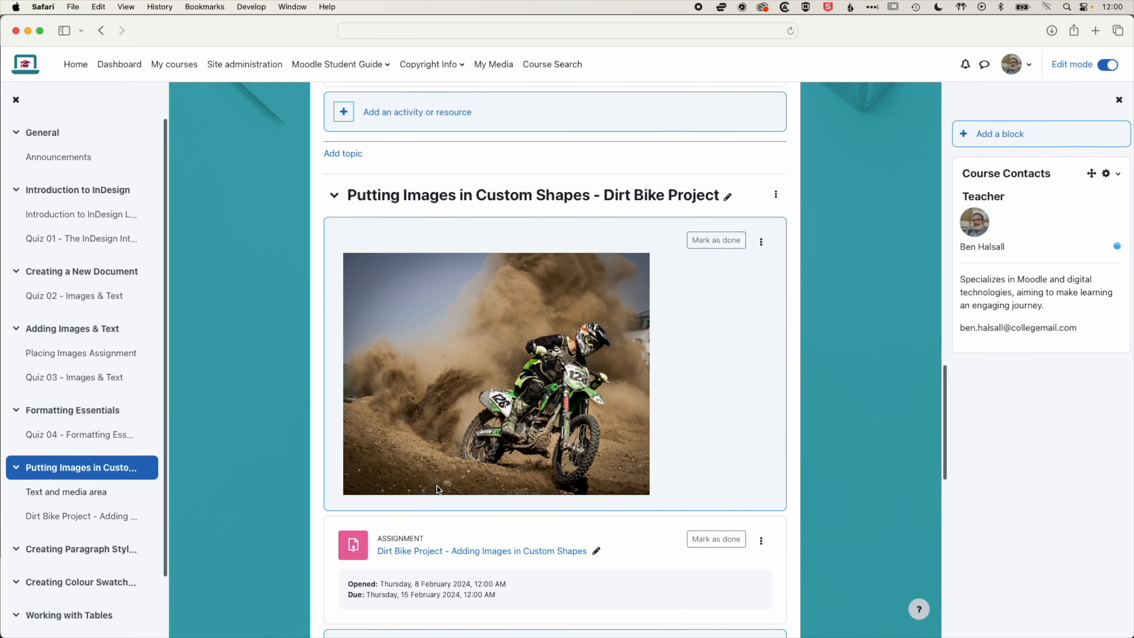
left_click(477, 556)
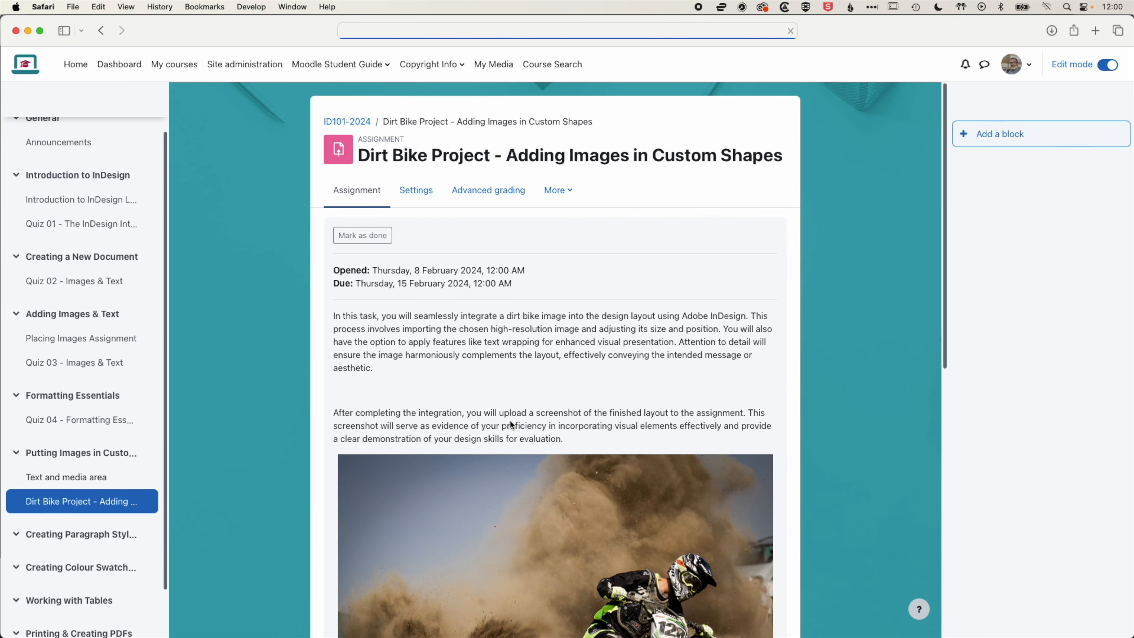
left_click(58, 128)
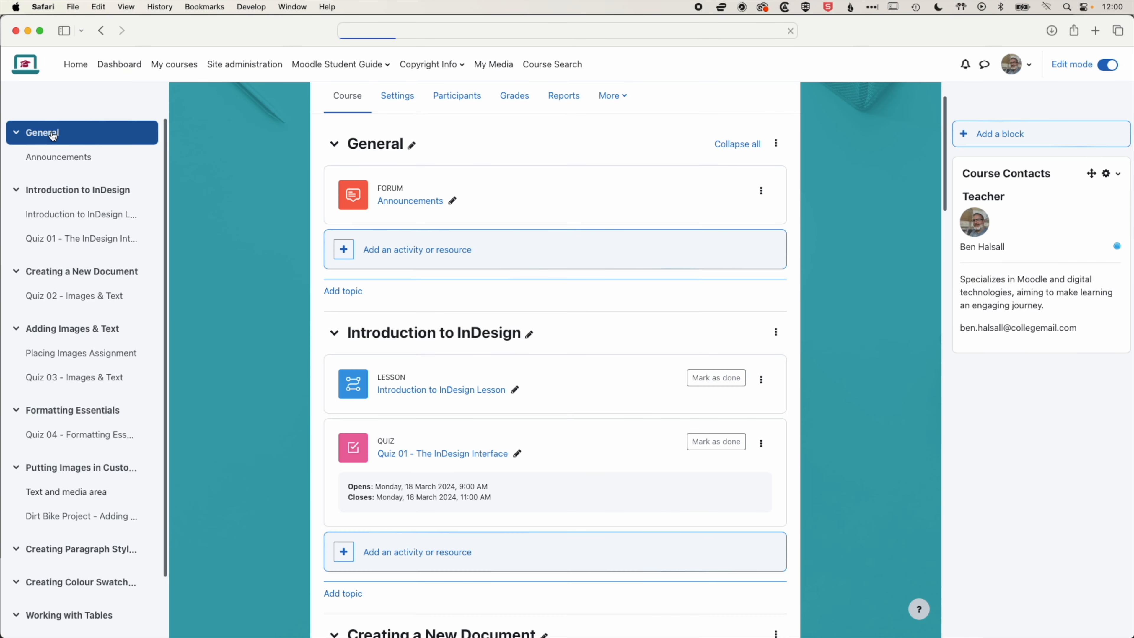
left_click(404, 250)
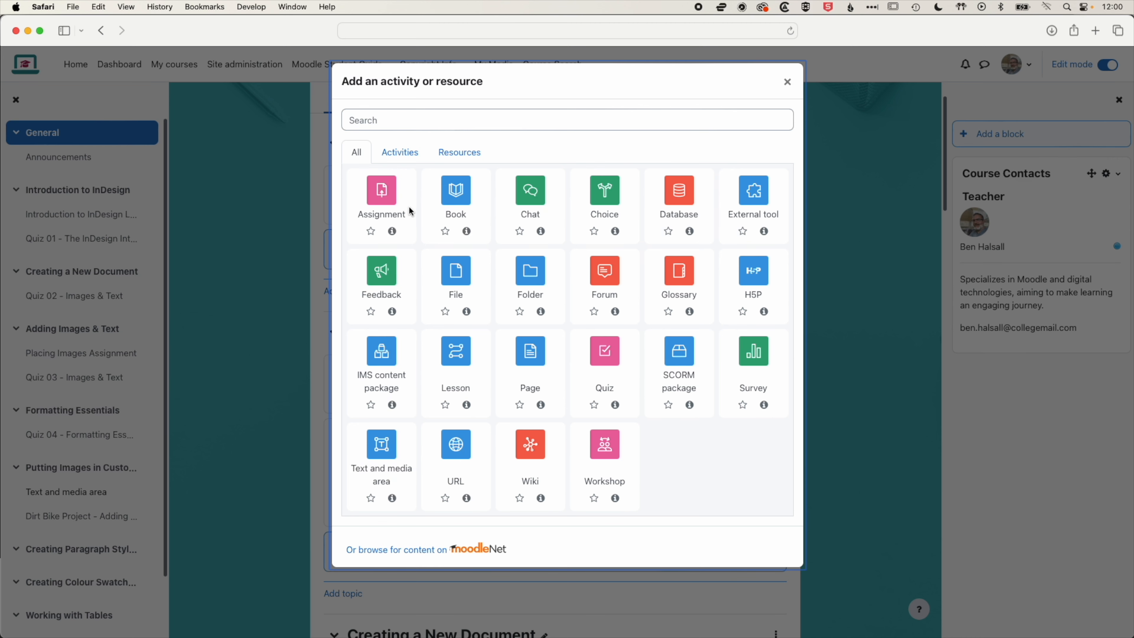
left_click(531, 357)
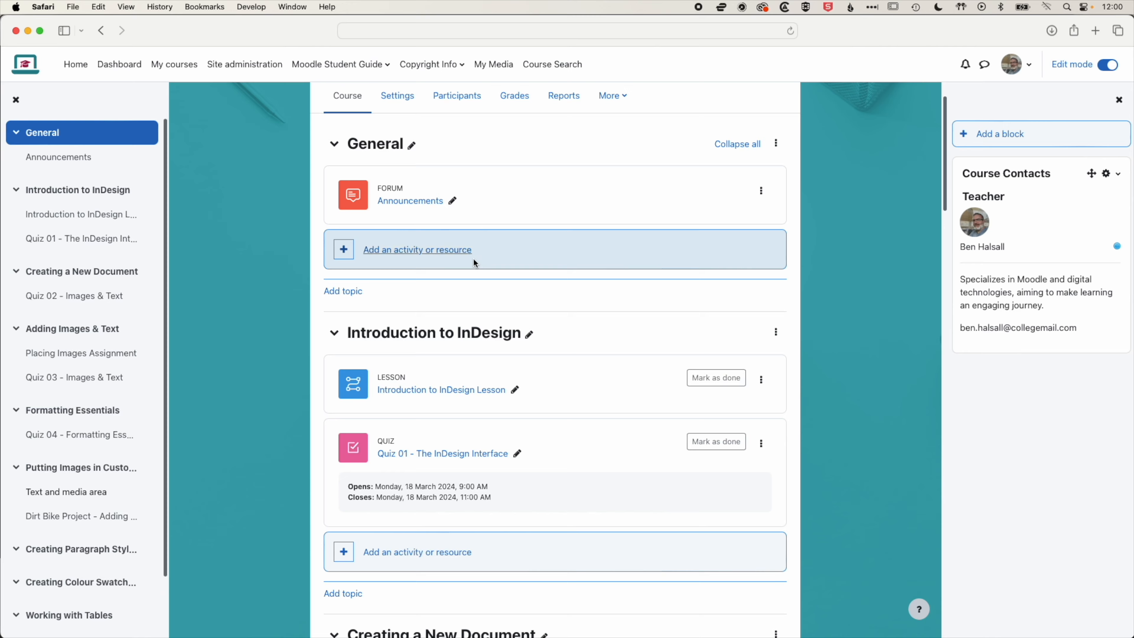
left_click(462, 252)
left_click(602, 197)
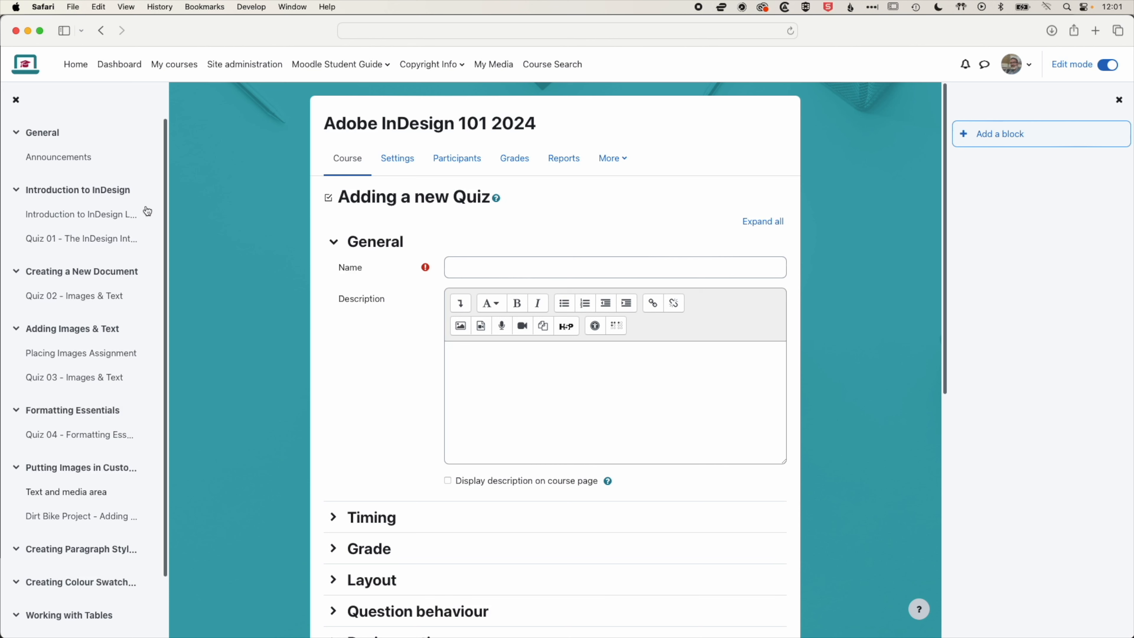
left_click(49, 133)
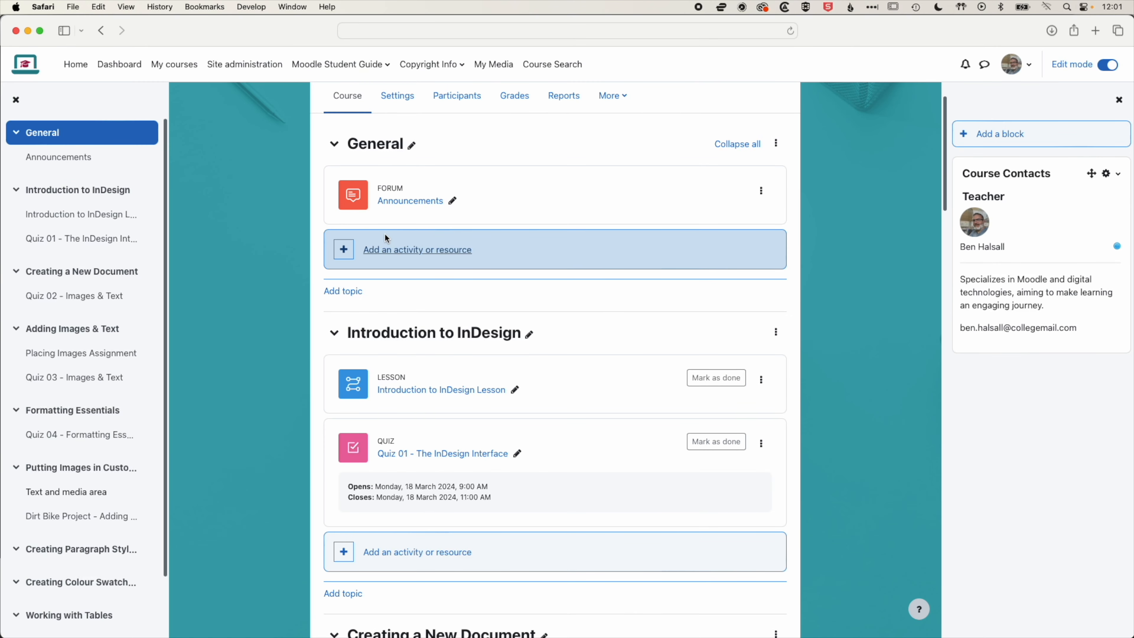
scroll(311, 244, "down", 1)
scroll(311, 244, "down", 15)
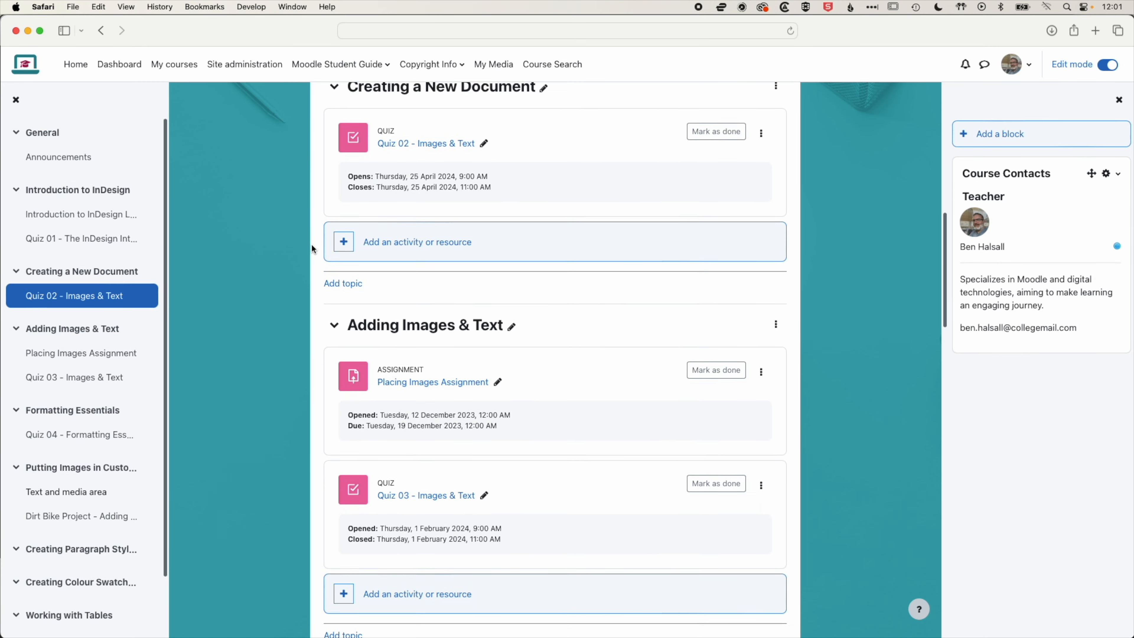
scroll(311, 244, "down", 10)
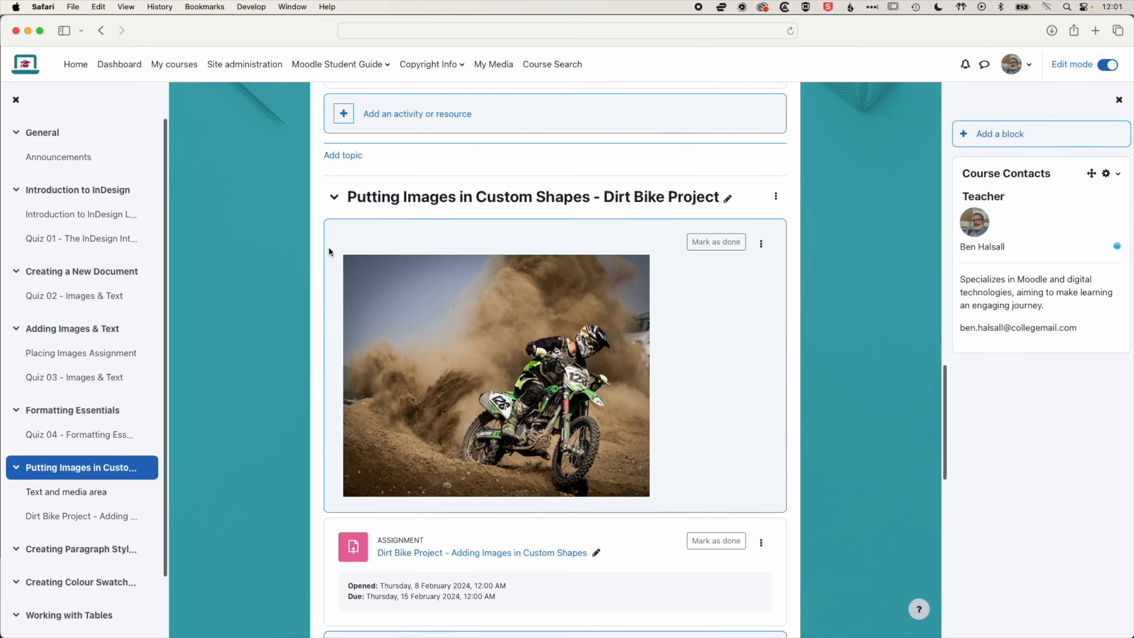